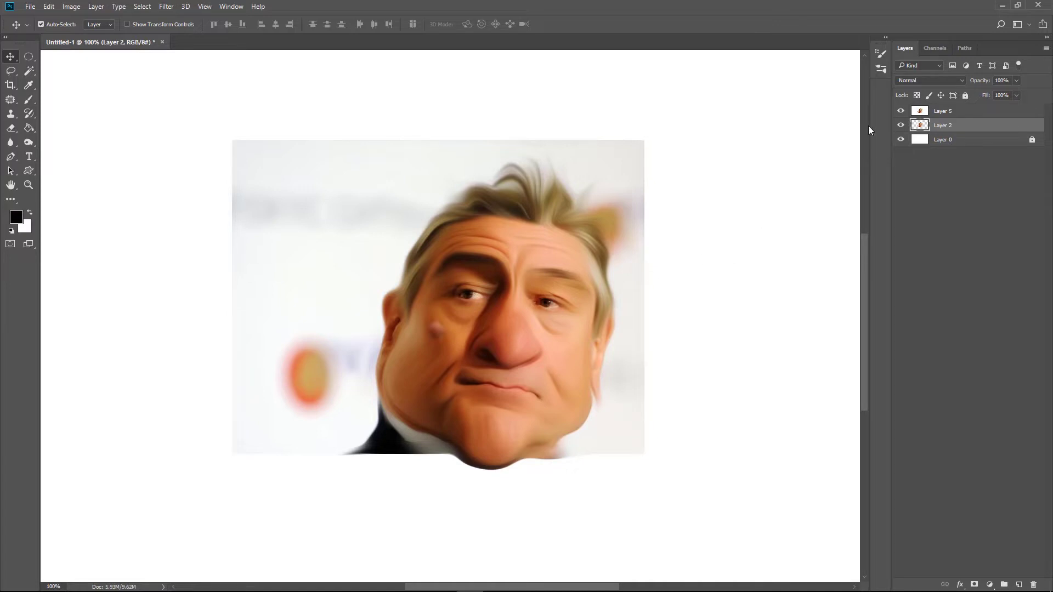
Toggle Layer 5's visibility to compare it with the original, then delete the caricature layer
{"action": "left_click", "coordinate": [901, 112]}
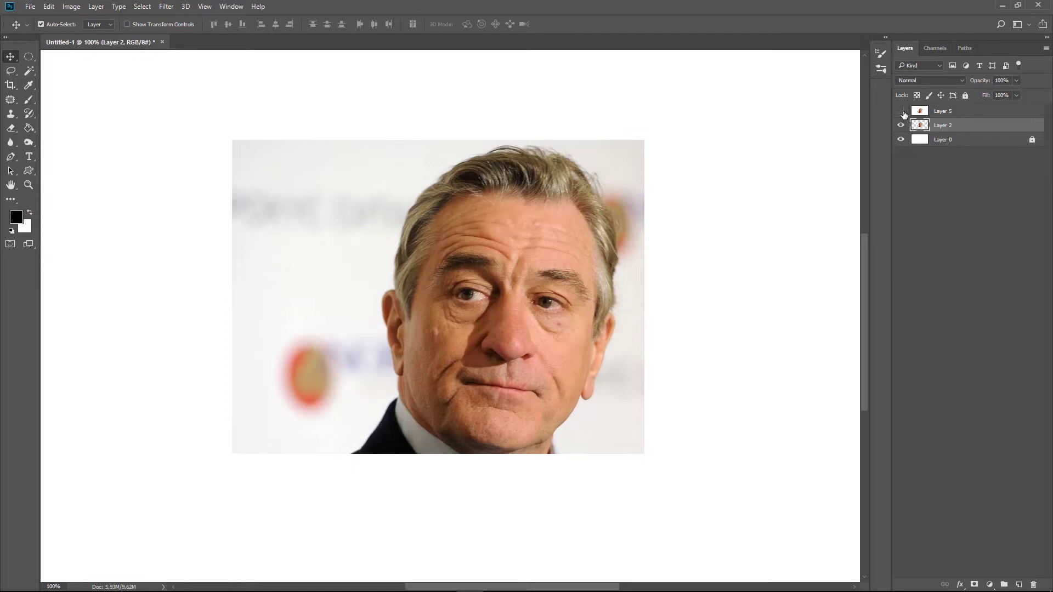
{"action": "left_click", "coordinate": [901, 111]}
{"action": "left_click", "coordinate": [902, 112]}
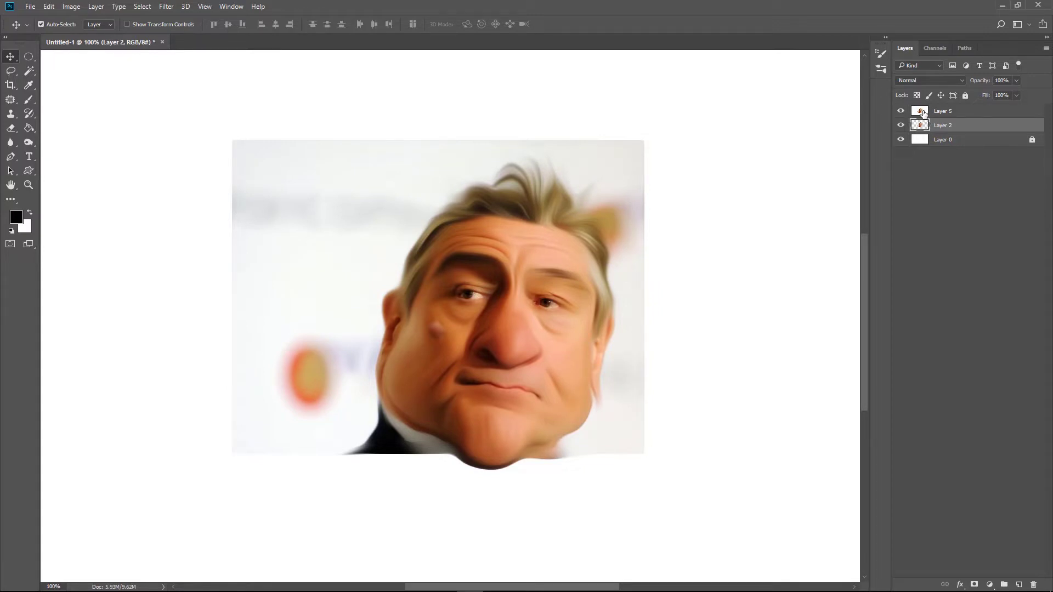
{"action": "left_click", "coordinate": [926, 113]}
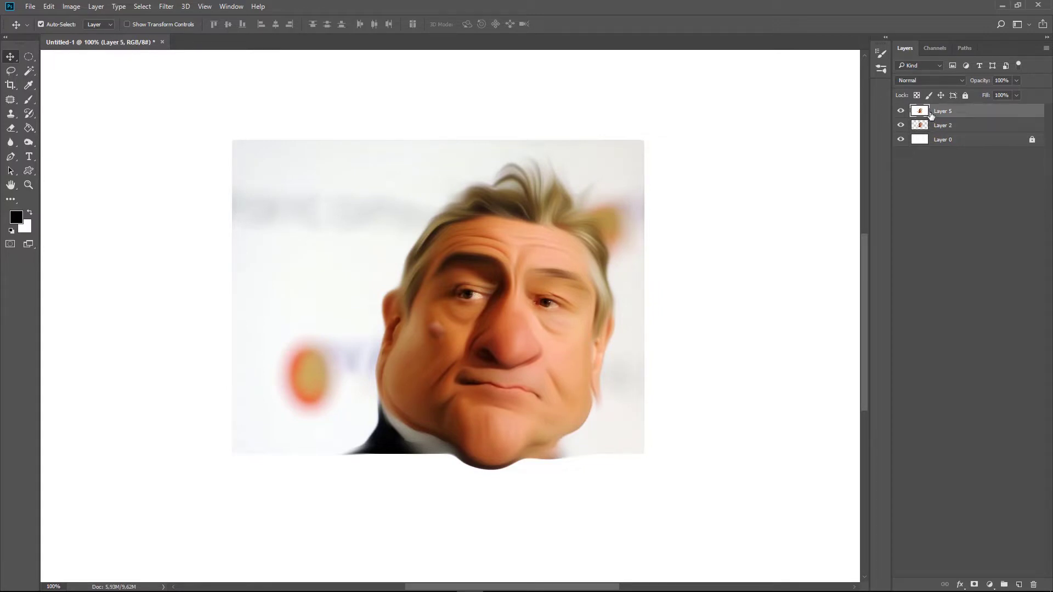
{"action": "key", "text": "Delete"}
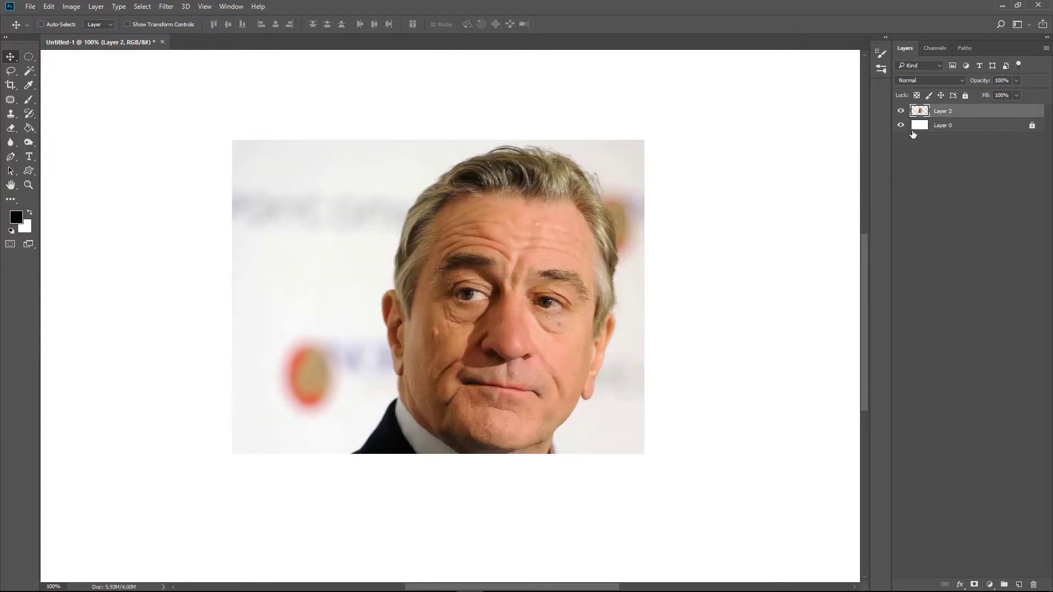
Duplicate the photo layer and open the copy in Liquify
{"action": "key", "text": "ctrl+j"}
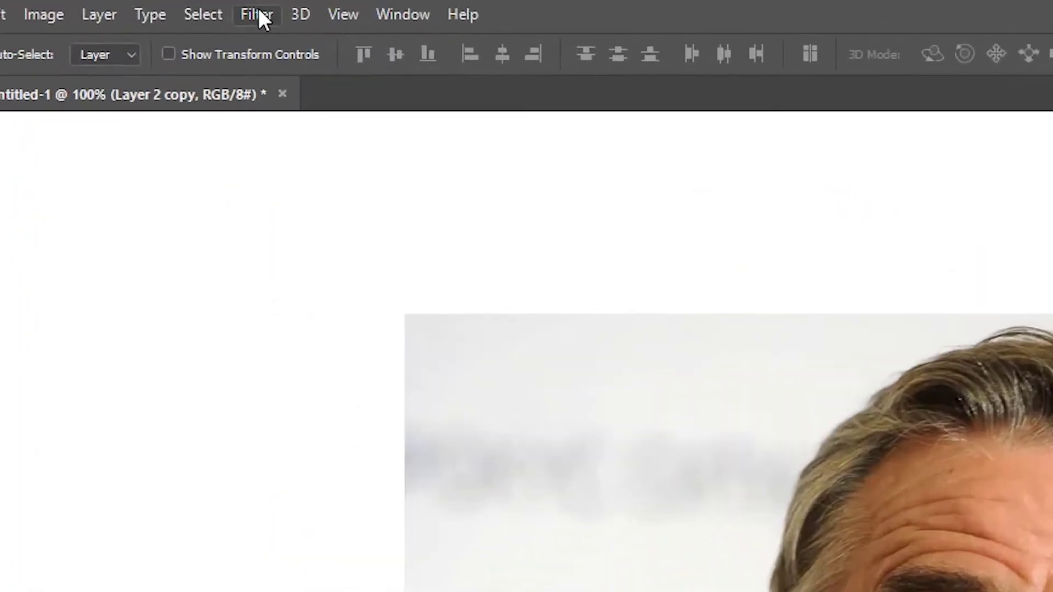
{"action": "left_click", "coordinate": [166, 6]}
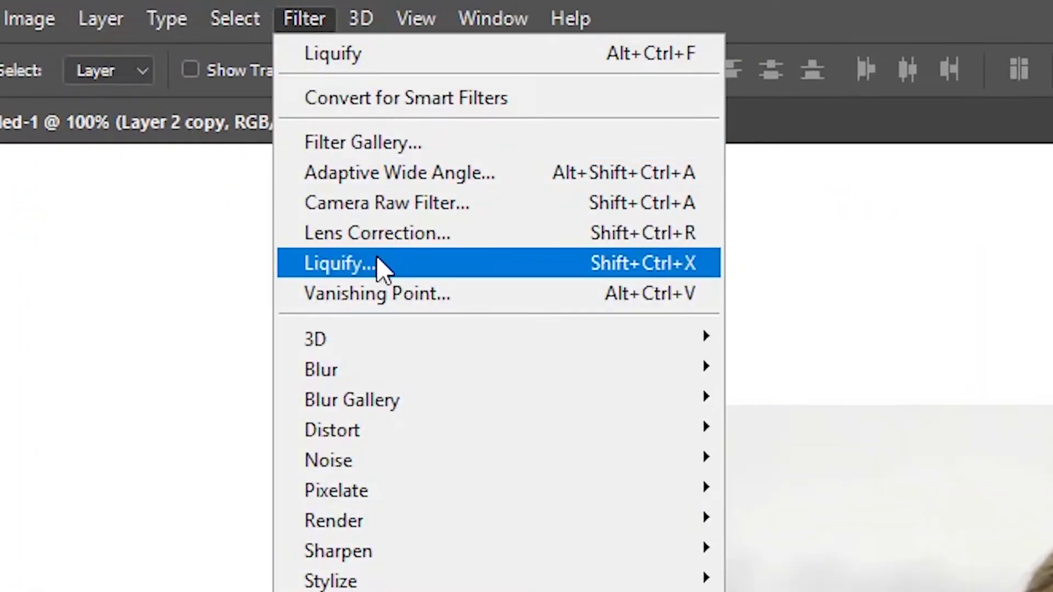
{"action": "left_click", "coordinate": [379, 272]}
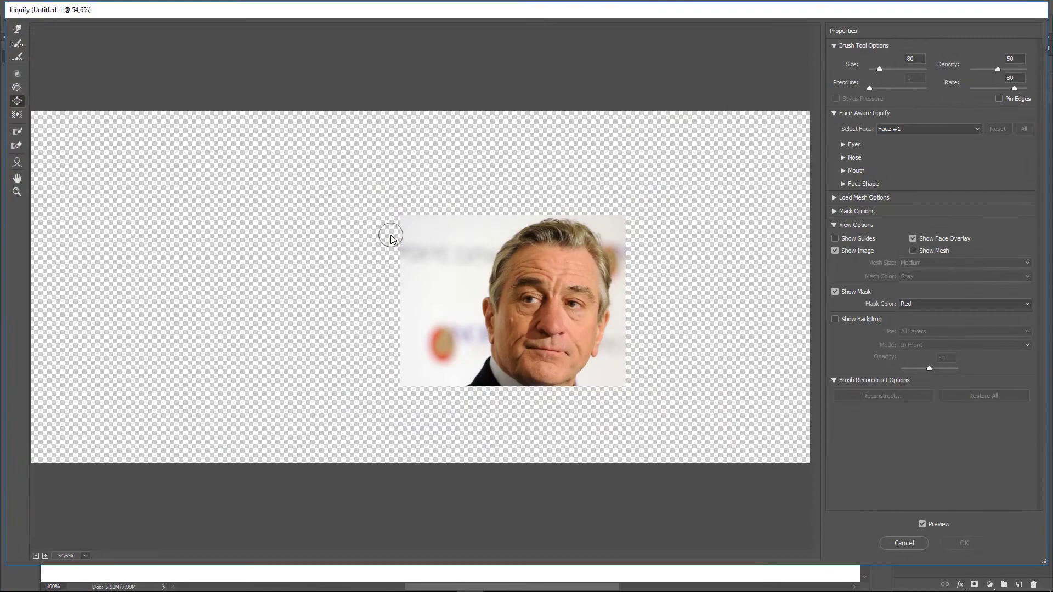
View the face at 100%, centered in the Liquify preview, with Forward Warp selected
{"action": "key", "text": "ctrl+1"}
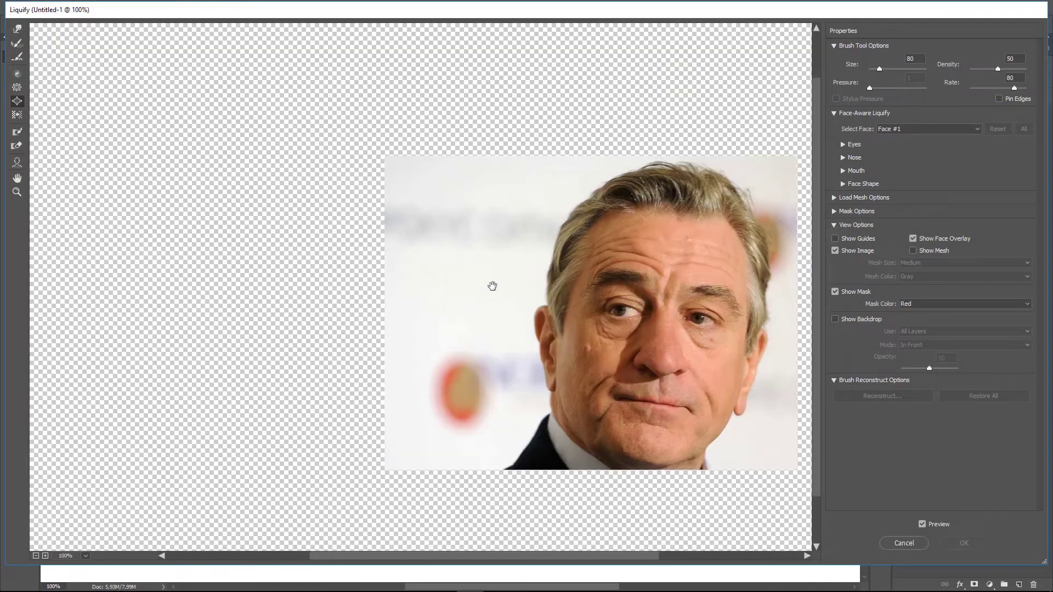
{"action": "left_click_drag", "start_coordinate": [491, 286], "coordinate": [235, 245]}
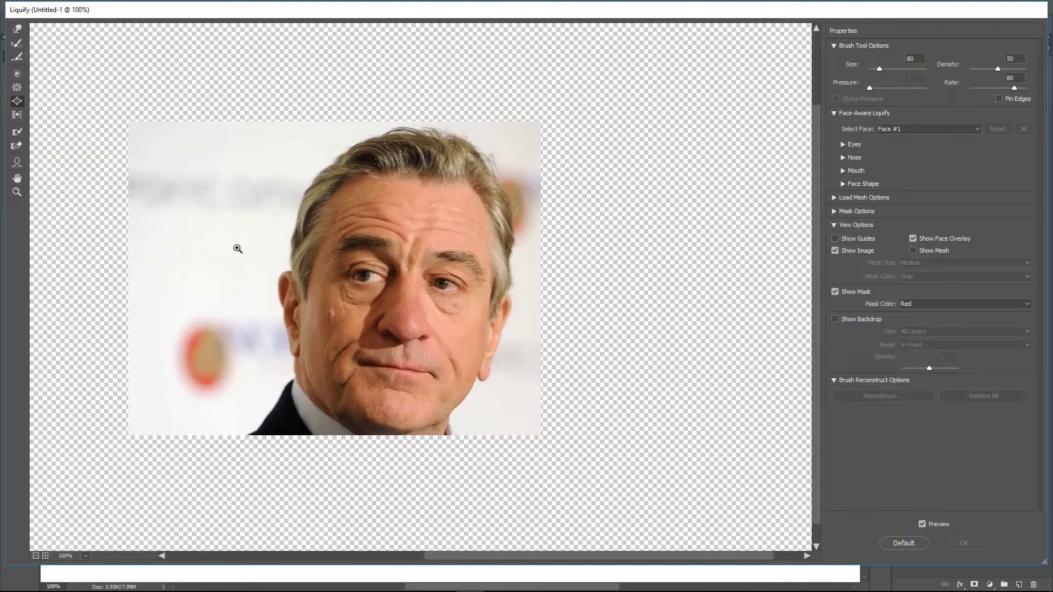
{"action": "mouse_move", "coordinate": [335, 245]}
{"action": "left_mouse_down"}
{"action": "mouse_move", "coordinate": [379, 244]}
{"action": "mouse_move", "coordinate": [407, 228]}
{"action": "left_mouse_up"}
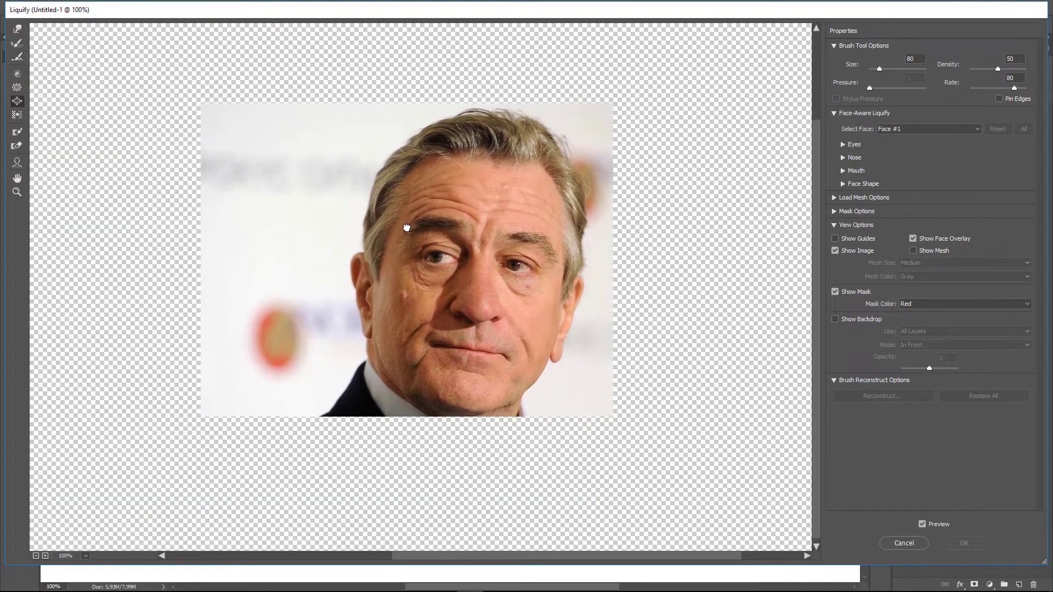
{"action": "left_click", "coordinate": [17, 29]}
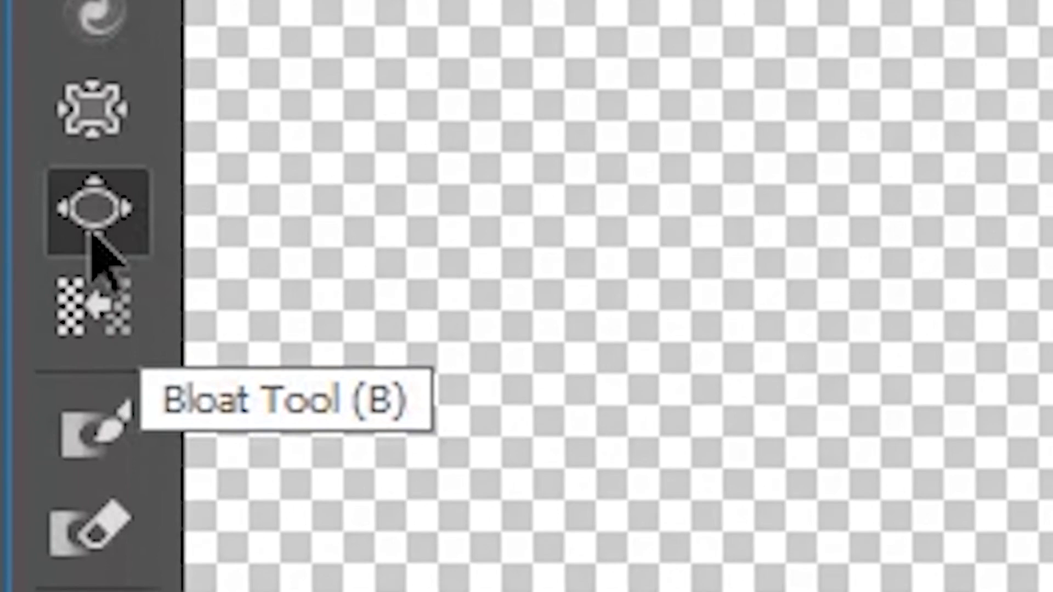
Bloat the nose tip with an enlarged brush
{"action": "left_click", "coordinate": [85, 200]}
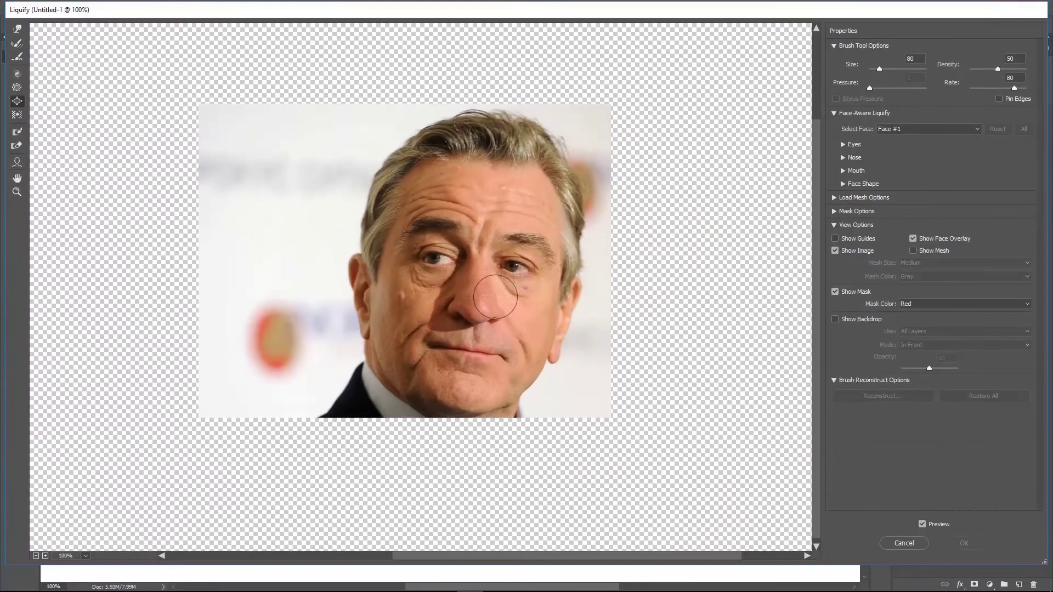
{"action": "key", "text": "bracketright"}
{"action": "key", "text": "bracketright"}
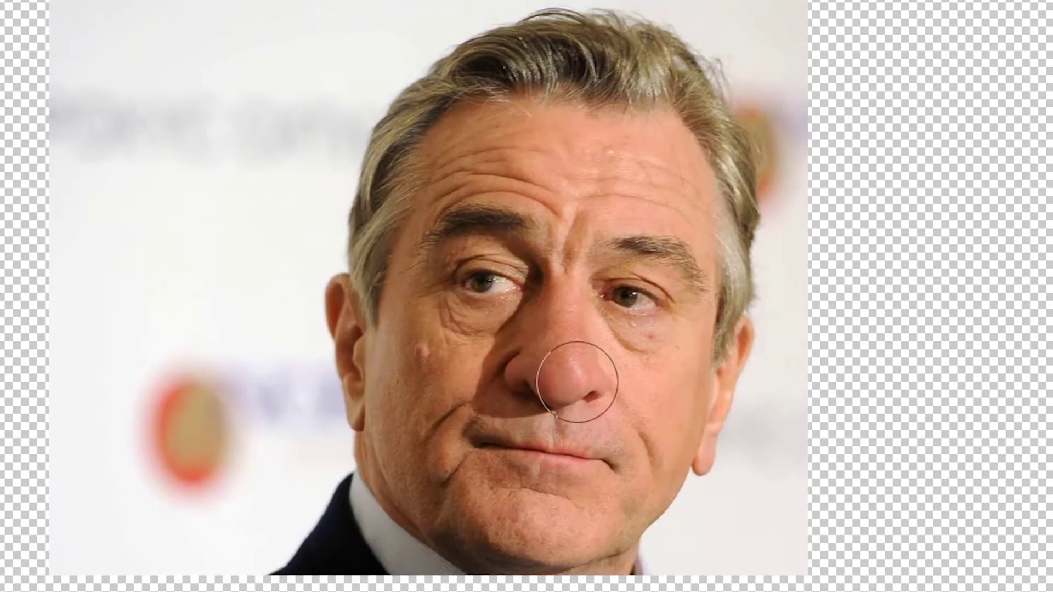
{"action": "key", "text": "bracketright"}
{"action": "key", "text": "bracketright"}
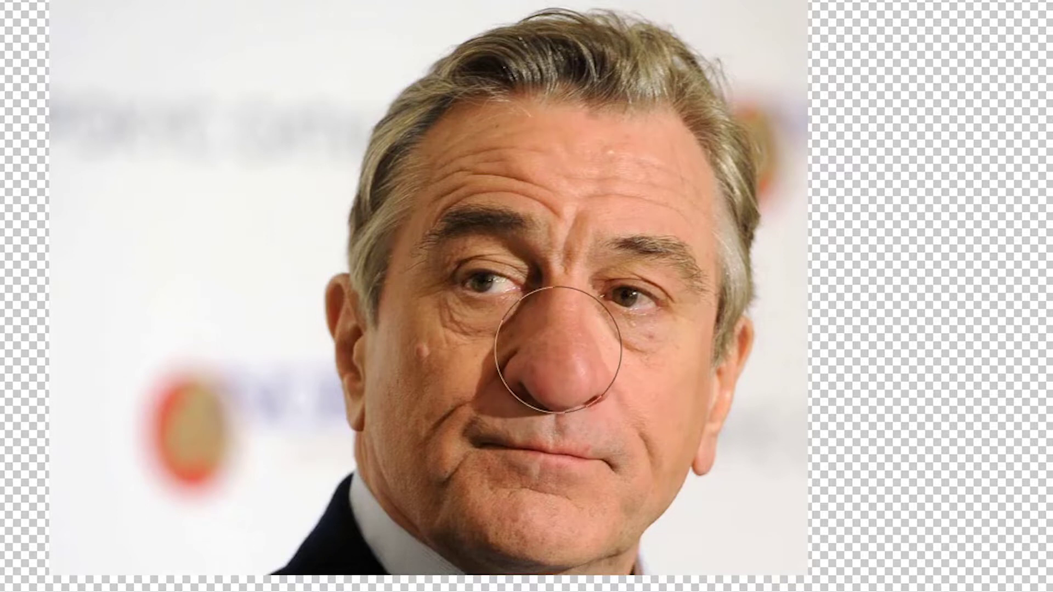
{"action": "key", "text": "bracketleft"}
{"action": "key", "text": "bracketright"}
{"action": "mouse_move", "coordinate": [561, 373]}
{"action": "left_mouse_down"}
{"action": "mouse_move", "coordinate": [518, 372]}
{"action": "mouse_move", "coordinate": [507, 382]}
{"action": "left_mouse_up"}
Reshape the nose's right side and left nostril, making the tip bigger and rounder
{"action": "key", "text": "bracketleft"}
{"action": "key", "text": "bracketleft"}
{"action": "left_click_drag", "start_coordinate": [607, 395], "coordinate": [592, 395]}
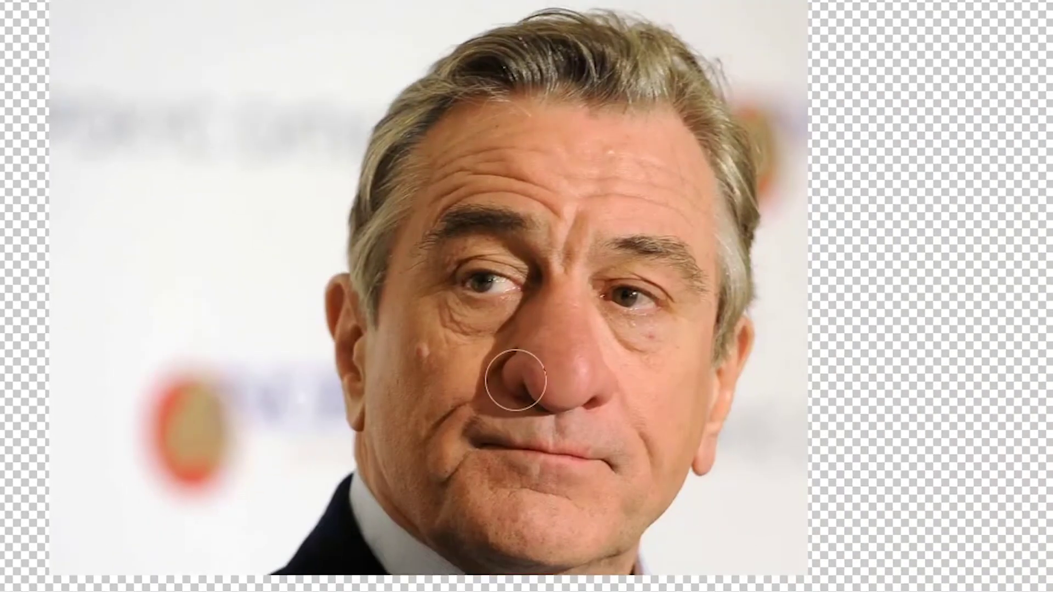
{"action": "mouse_move", "coordinate": [516, 380]}
{"action": "left_mouse_down"}
{"action": "mouse_move", "coordinate": [505, 376]}
{"action": "mouse_move", "coordinate": [522, 376]}
{"action": "left_mouse_up"}
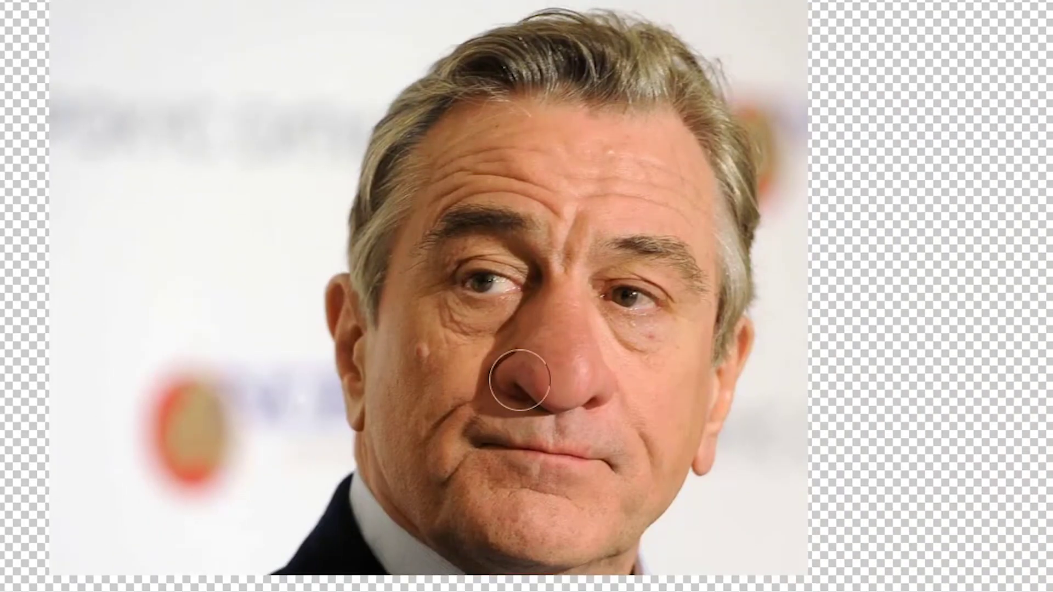
{"action": "mouse_move", "coordinate": [602, 394]}
{"action": "left_mouse_down"}
{"action": "mouse_move", "coordinate": [563, 376]}
{"action": "mouse_move", "coordinate": [555, 404]}
{"action": "mouse_move", "coordinate": [548, 381]}
{"action": "mouse_move", "coordinate": [556, 402]}
{"action": "mouse_move", "coordinate": [554, 392]}
{"action": "mouse_move", "coordinate": [592, 388]}
{"action": "mouse_move", "coordinate": [583, 388]}
{"action": "mouse_move", "coordinate": [571, 318]}
{"action": "mouse_move", "coordinate": [546, 316]}
{"action": "left_mouse_up"}
{"action": "key", "text": "bracketleft"}
{"action": "key", "text": "bracketleft"}
{"action": "key", "text": "bracketleft"}
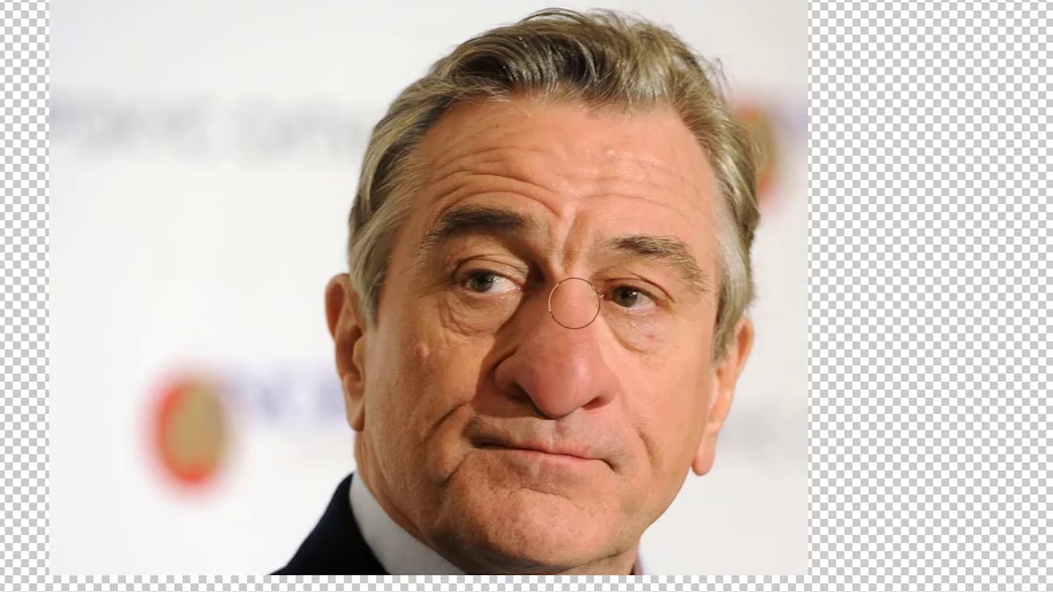
{"action": "key", "text": "bracketright"}
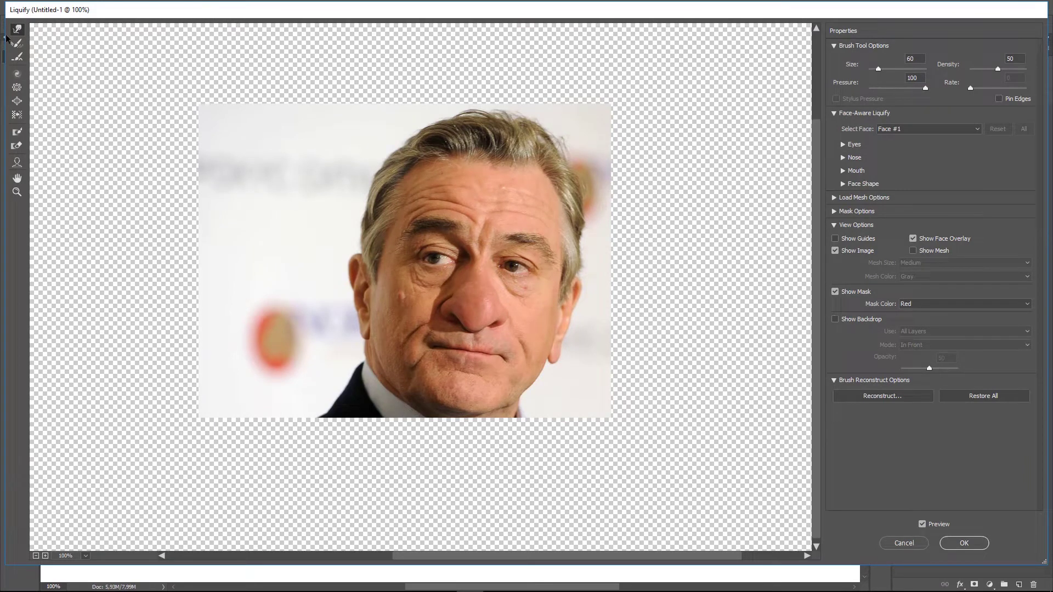
Pucker the area just below the nose with a smaller brush
{"action": "left_click", "coordinate": [17, 88]}
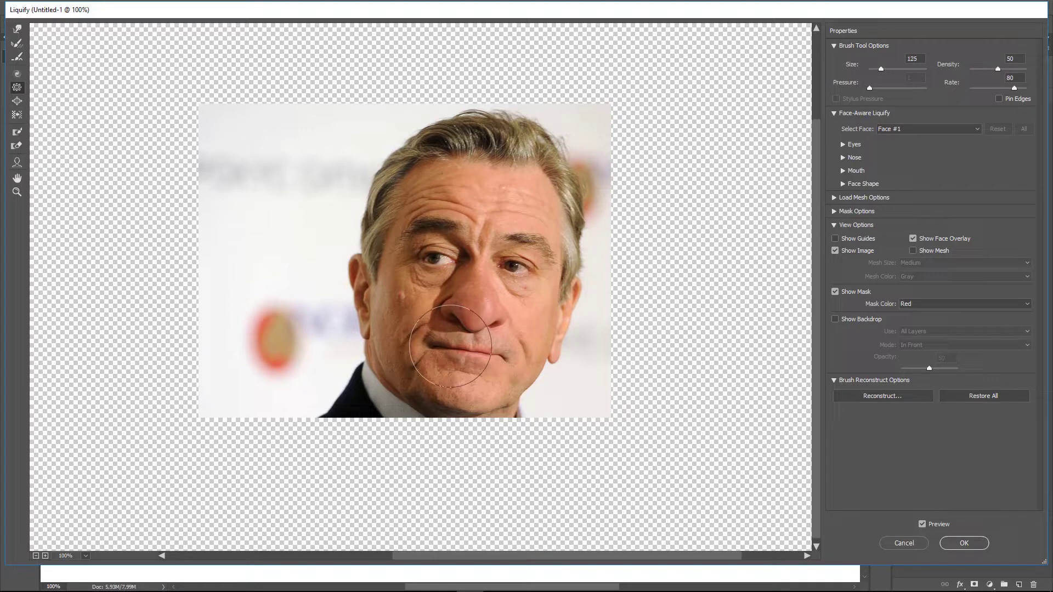
{"action": "key", "text": "bracketleft"}
{"action": "key", "text": "bracketleft"}
{"action": "key", "text": "bracketleft"}
{"action": "mouse_move", "coordinate": [441, 337]}
{"action": "left_mouse_down"}
{"action": "mouse_move", "coordinate": [431, 342]}
{"action": "mouse_move", "coordinate": [468, 354]}
{"action": "mouse_move", "coordinate": [435, 345]}
{"action": "left_mouse_up"}
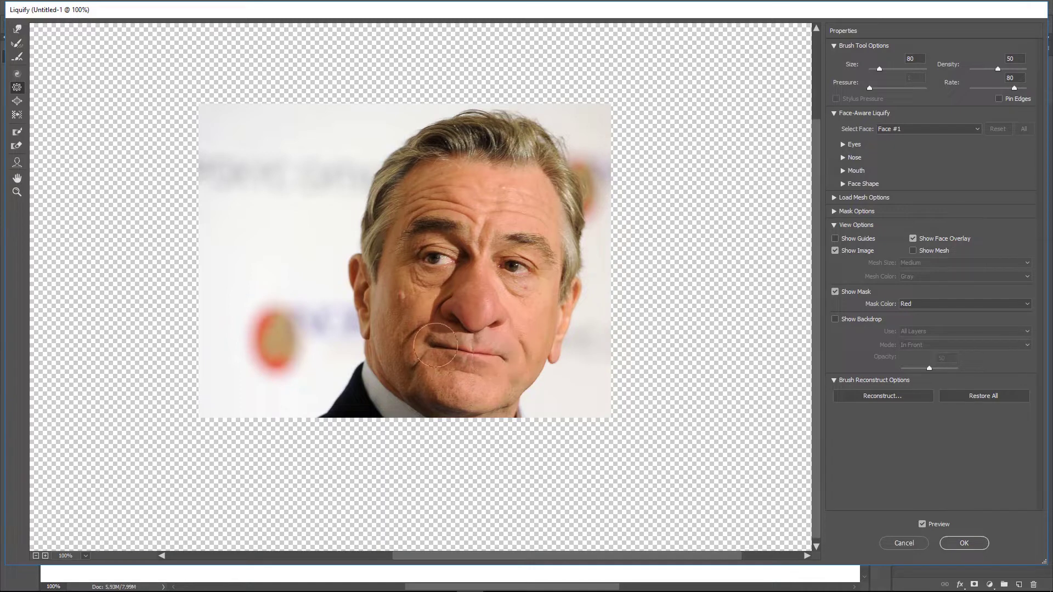
Use Forward Warp to pull the mouth corners outward and down and push the lip bulge right
{"action": "left_click", "coordinate": [17, 29]}
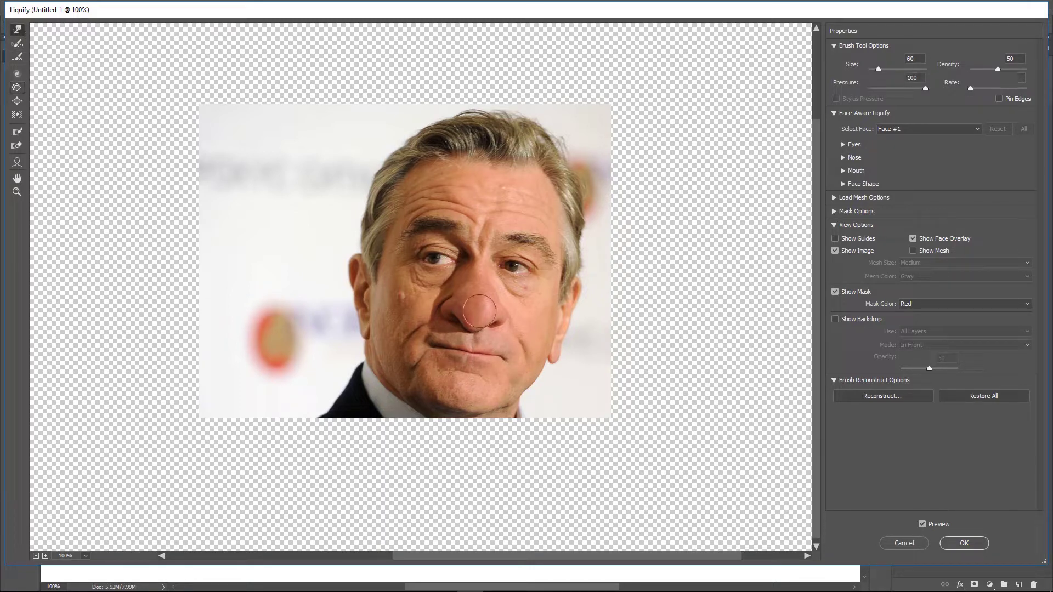
{"action": "key", "text": "bracketleft"}
{"action": "left_click_drag", "start_coordinate": [431, 345], "coordinate": [424, 347]}
{"action": "key", "text": "bracketleft"}
{"action": "left_click_drag", "start_coordinate": [500, 357], "coordinate": [511, 363]}
{"action": "key", "text": "bracketleft"}
{"action": "key", "text": "bracketleft"}
{"action": "key", "text": "bracketleft"}
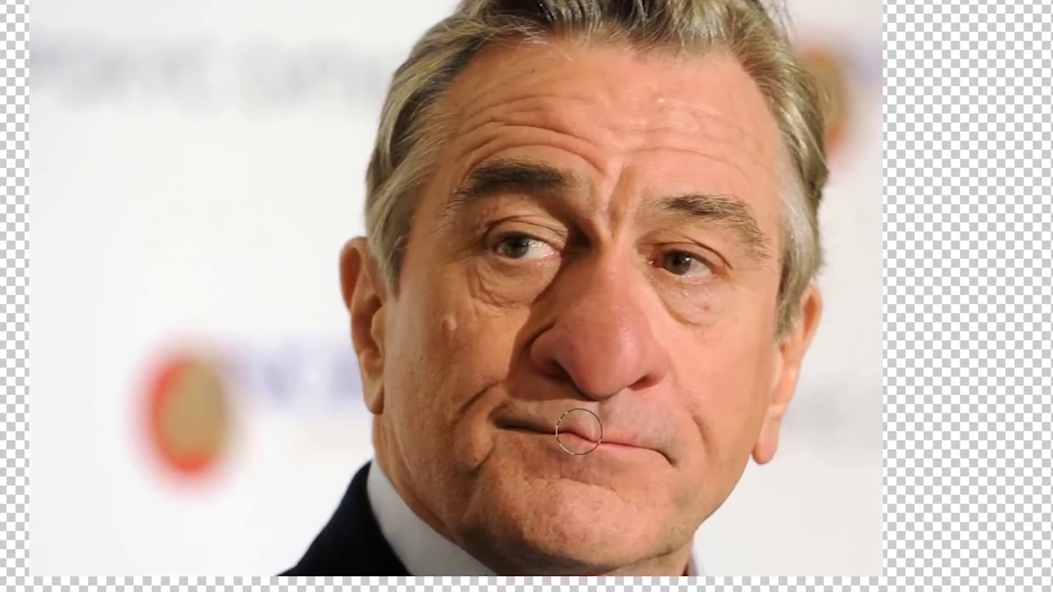
{"action": "mouse_move", "coordinate": [579, 432]}
{"action": "left_mouse_down"}
{"action": "mouse_move", "coordinate": [623, 432]}
{"action": "mouse_move", "coordinate": [551, 432]}
{"action": "mouse_move", "coordinate": [644, 441]}
{"action": "mouse_move", "coordinate": [630, 450]}
{"action": "mouse_move", "coordinate": [576, 436]}
{"action": "mouse_move", "coordinate": [621, 440]}
{"action": "left_mouse_up"}
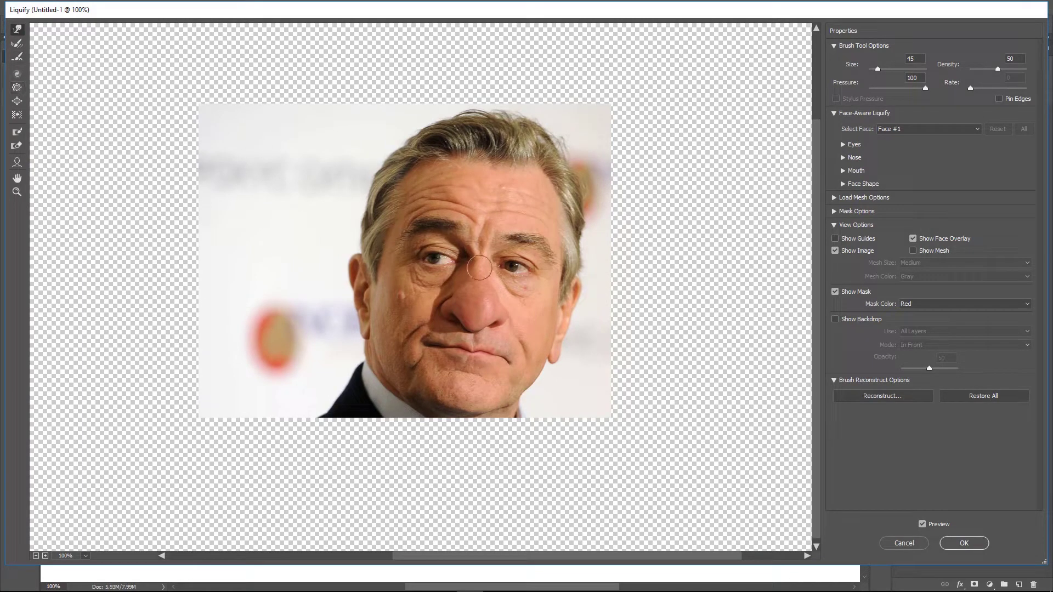
Pucker the left eye with a reduced brush to narrow it into a squint
{"action": "left_click", "coordinate": [17, 88]}
{"action": "key", "text": "bracketleft"}
{"action": "key", "text": "bracketleft"}
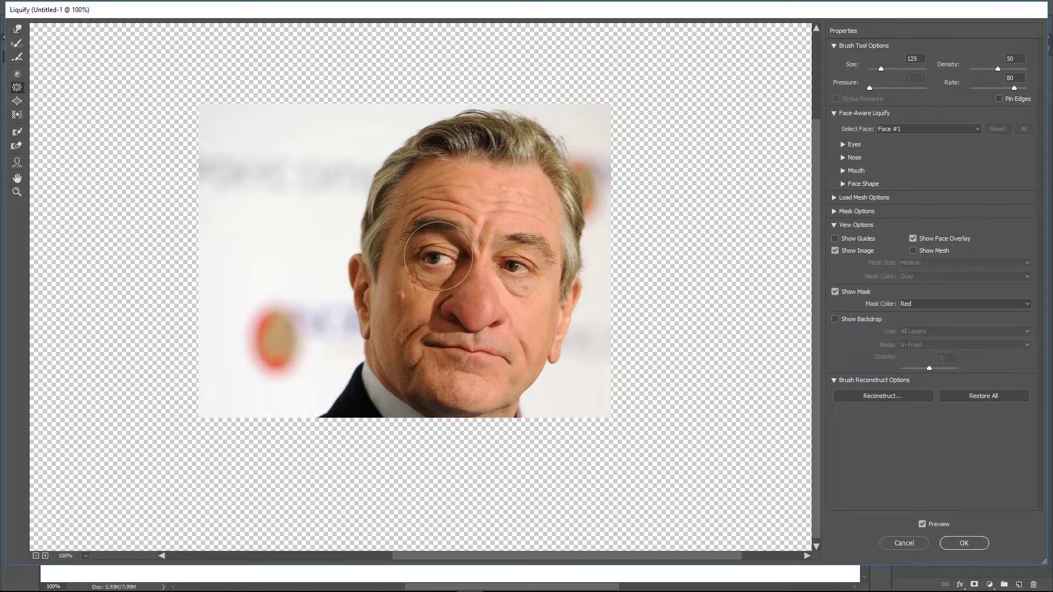
{"action": "left_click_drag", "start_coordinate": [442, 261], "coordinate": [442, 261]}
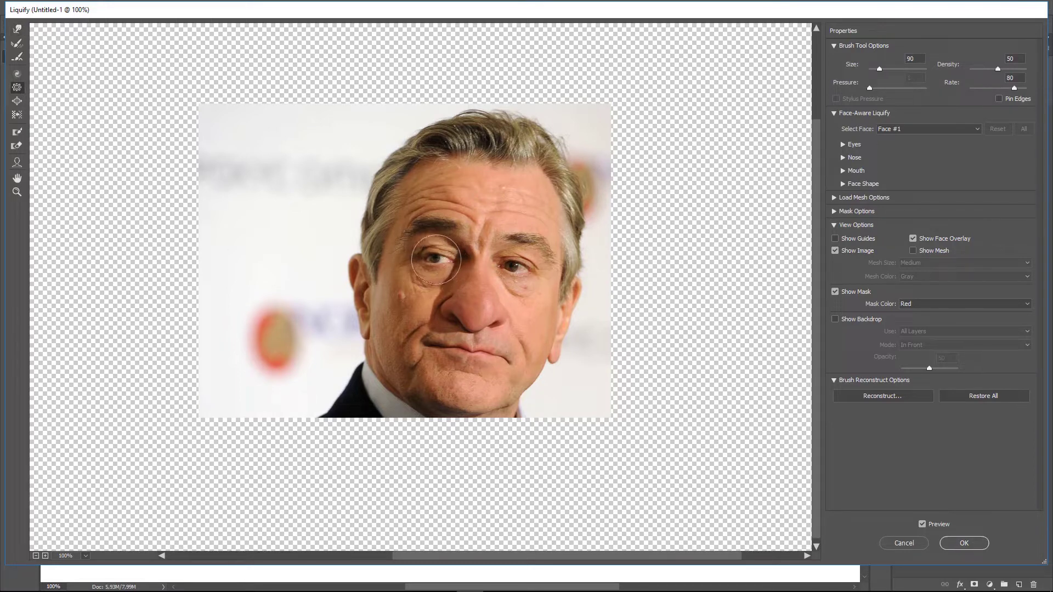
{"action": "key", "text": "bracketleft"}
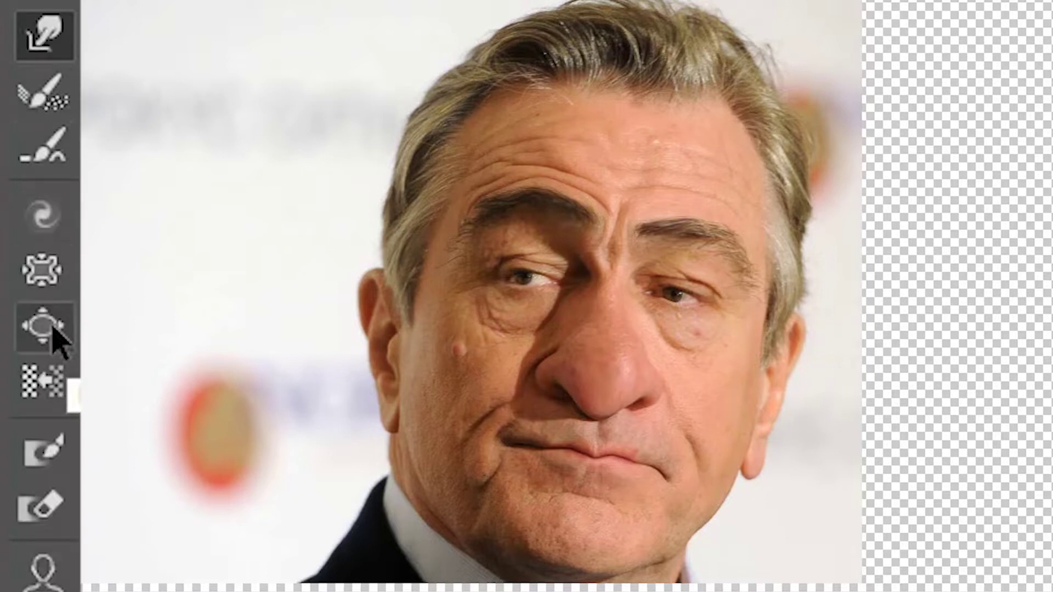
Bloat the jaw slightly outward, resizing the brush for the cheek, chin and jawline
{"action": "left_click", "coordinate": [51, 329]}
{"action": "key", "text": "bracketright"}
{"action": "key", "text": "bracketright"}
{"action": "key", "text": "bracketright"}
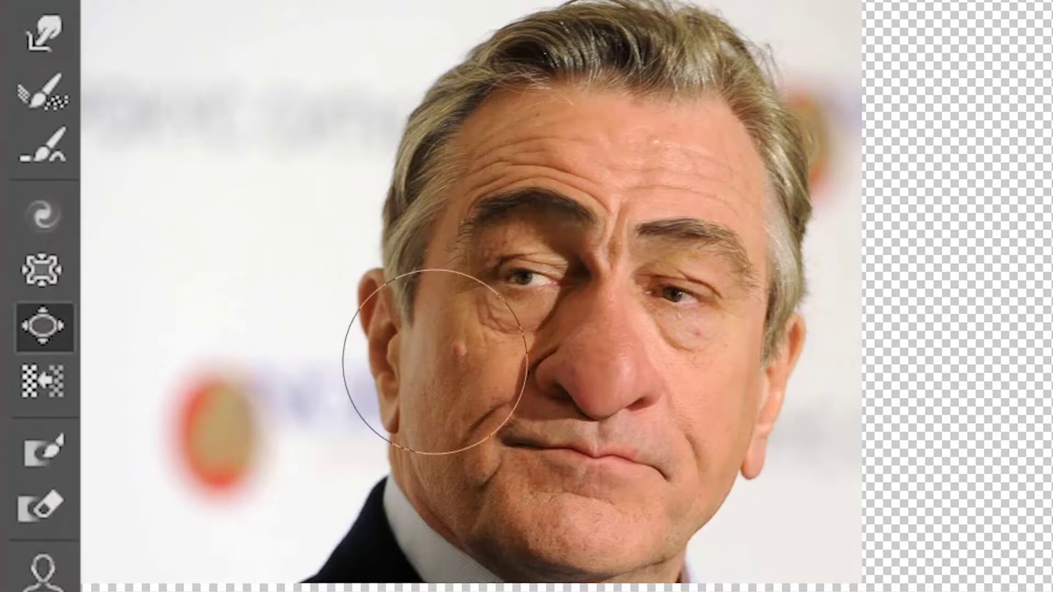
{"action": "mouse_move", "coordinate": [444, 370]}
{"action": "left_mouse_down"}
{"action": "mouse_move", "coordinate": [426, 481]}
{"action": "mouse_move", "coordinate": [404, 404]}
{"action": "mouse_move", "coordinate": [418, 395]}
{"action": "mouse_move", "coordinate": [463, 505]}
{"action": "mouse_move", "coordinate": [483, 494]}
{"action": "mouse_move", "coordinate": [561, 538]}
{"action": "mouse_move", "coordinate": [617, 535]}
{"action": "mouse_move", "coordinate": [542, 526]}
{"action": "mouse_move", "coordinate": [565, 540]}
{"action": "mouse_move", "coordinate": [553, 517]}
{"action": "mouse_move", "coordinate": [720, 483]}
{"action": "left_mouse_up"}
{"action": "key", "text": "bracketleft"}
{"action": "key", "text": "bracketleft"}
{"action": "key", "text": "bracketright"}
{"action": "key", "text": "bracketright"}
{"action": "scroll", "coordinate": [552, 517], "scroll_direction": "down", "scroll_amount": 2}
{"action": "key", "text": "bracketleft"}
{"action": "key", "text": "bracketleft"}
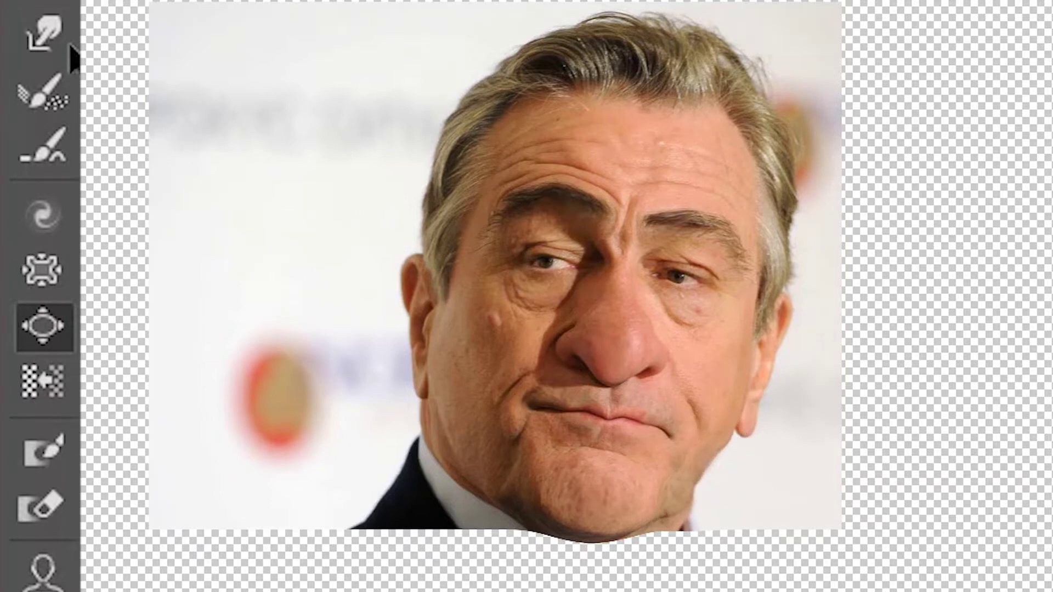
Push both ears and the surrounding hair inward with Forward Warp
{"action": "left_click", "coordinate": [39, 31]}
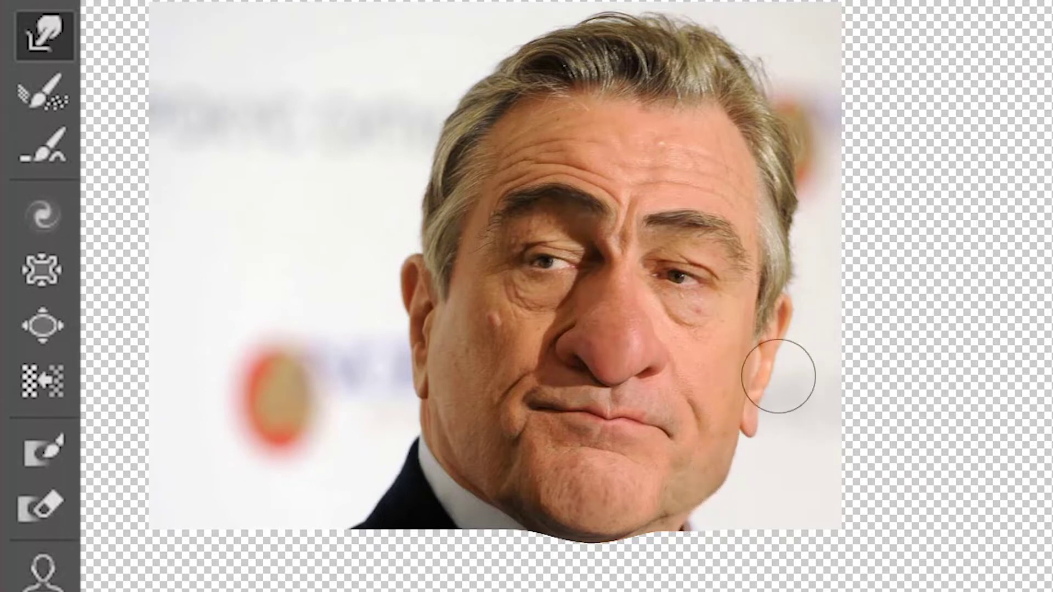
{"action": "mouse_move", "coordinate": [769, 375]}
{"action": "left_mouse_down"}
{"action": "mouse_move", "coordinate": [757, 366]}
{"action": "mouse_move", "coordinate": [765, 341]}
{"action": "left_mouse_up"}
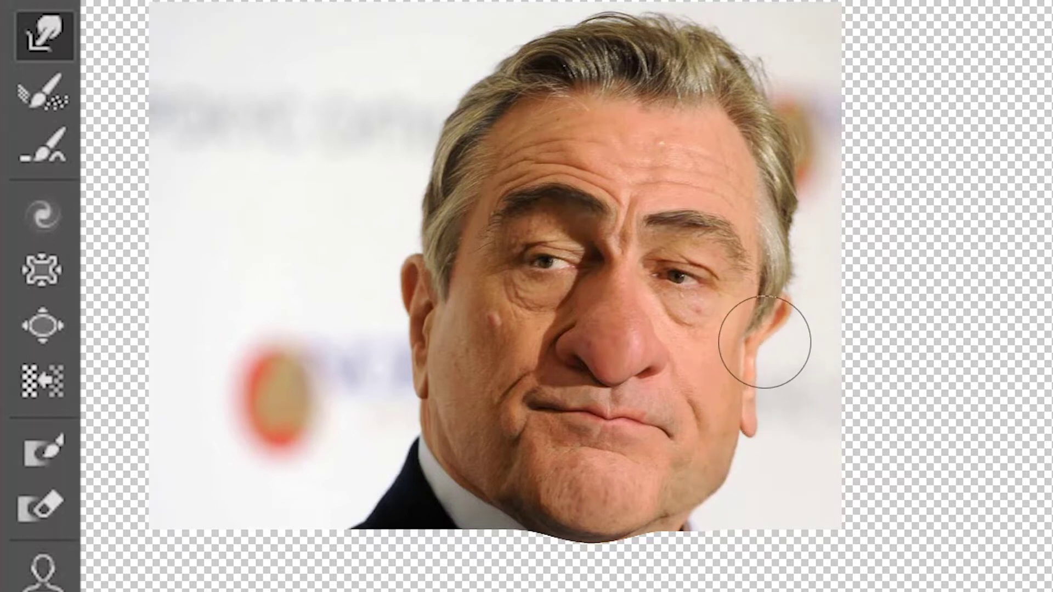
{"action": "mouse_move", "coordinate": [782, 301]}
{"action": "left_mouse_down"}
{"action": "mouse_move", "coordinate": [766, 289]}
{"action": "mouse_move", "coordinate": [775, 319]}
{"action": "mouse_move", "coordinate": [760, 320]}
{"action": "left_mouse_up"}
{"action": "mouse_move", "coordinate": [416, 313]}
{"action": "left_mouse_down"}
{"action": "mouse_move", "coordinate": [414, 289]}
{"action": "mouse_move", "coordinate": [425, 291]}
{"action": "mouse_move", "coordinate": [417, 312]}
{"action": "mouse_move", "coordinate": [425, 317]}
{"action": "mouse_move", "coordinate": [411, 282]}
{"action": "mouse_move", "coordinate": [418, 235]}
{"action": "mouse_move", "coordinate": [407, 404]}
{"action": "mouse_move", "coordinate": [429, 418]}
{"action": "mouse_move", "coordinate": [430, 435]}
{"action": "mouse_move", "coordinate": [458, 435]}
{"action": "mouse_move", "coordinate": [446, 446]}
{"action": "mouse_move", "coordinate": [469, 465]}
{"action": "mouse_move", "coordinate": [590, 505]}
{"action": "mouse_move", "coordinate": [571, 493]}
{"action": "mouse_move", "coordinate": [588, 517]}
{"action": "mouse_move", "coordinate": [582, 509]}
{"action": "mouse_move", "coordinate": [578, 521]}
{"action": "mouse_move", "coordinate": [662, 520]}
{"action": "mouse_move", "coordinate": [658, 512]}
{"action": "mouse_move", "coordinate": [737, 459]}
{"action": "left_mouse_up"}
Push the right cheek, jaw and ear outward into heavy jowls, adjusting the brush size
{"action": "key", "text": "bracketleft"}
{"action": "key", "text": "bracketleft"}
{"action": "key", "text": "bracketleft"}
{"action": "key", "text": "bracketleft"}
{"action": "key", "text": "bracketleft"}
{"action": "key", "text": "bracketright"}
{"action": "key", "text": "bracketleft"}
{"action": "key", "text": "bracketleft"}
{"action": "key", "text": "bracketright"}
{"action": "key", "text": "bracketright"}
{"action": "key", "text": "bracketright"}
{"action": "left_click_drag", "start_coordinate": [742, 409], "coordinate": [754, 400]}
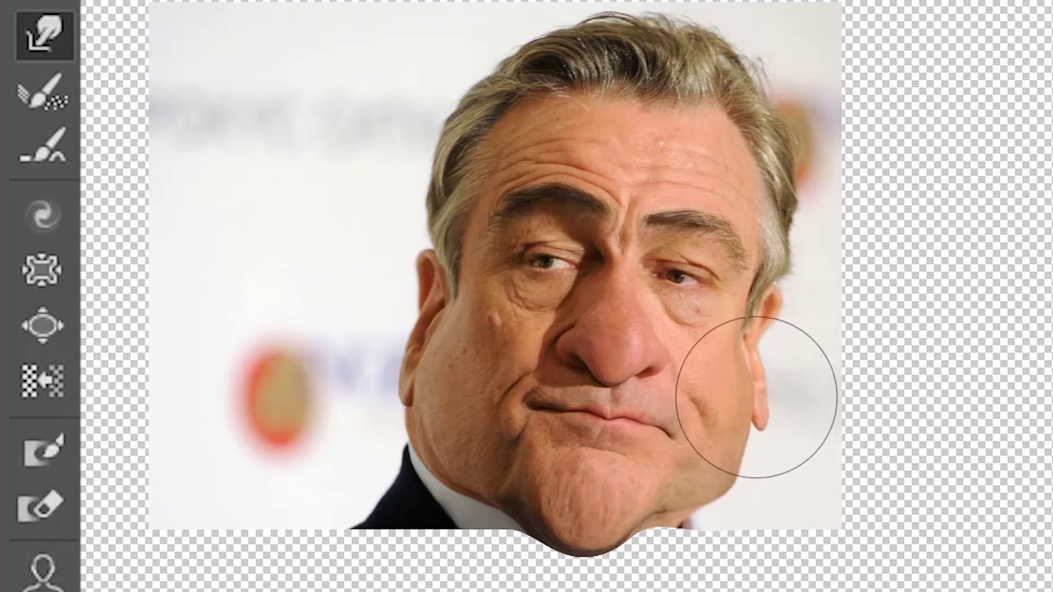
{"action": "mouse_move", "coordinate": [749, 437]}
{"action": "left_mouse_down"}
{"action": "mouse_move", "coordinate": [752, 454]}
{"action": "mouse_move", "coordinate": [713, 511]}
{"action": "left_mouse_up"}
{"action": "key", "text": "bracketleft"}
{"action": "key", "text": "bracketleft"}
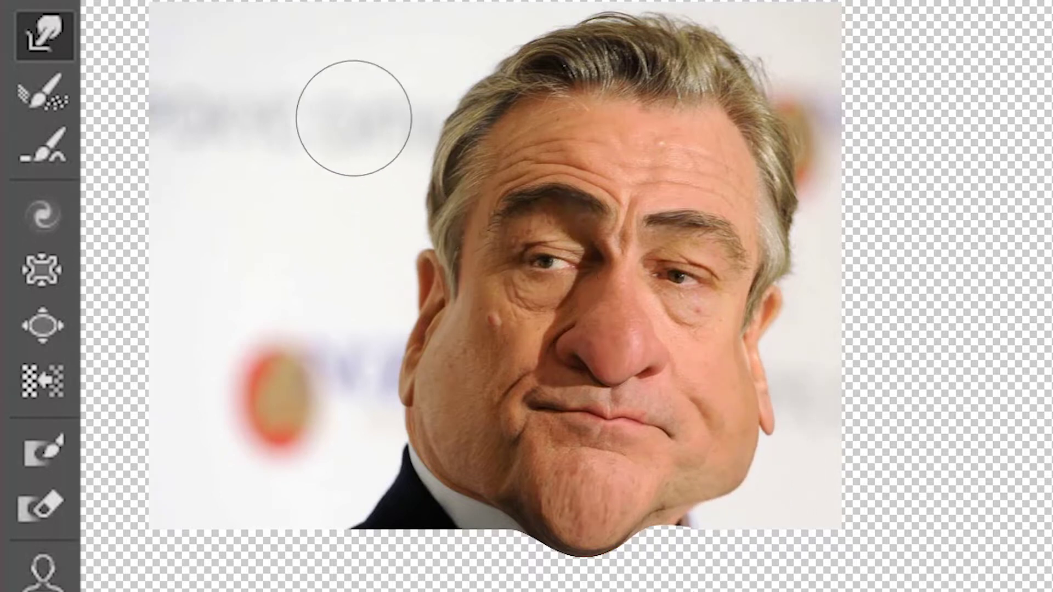
{"action": "key", "text": "bracketright"}
{"action": "key", "text": "bracketright"}
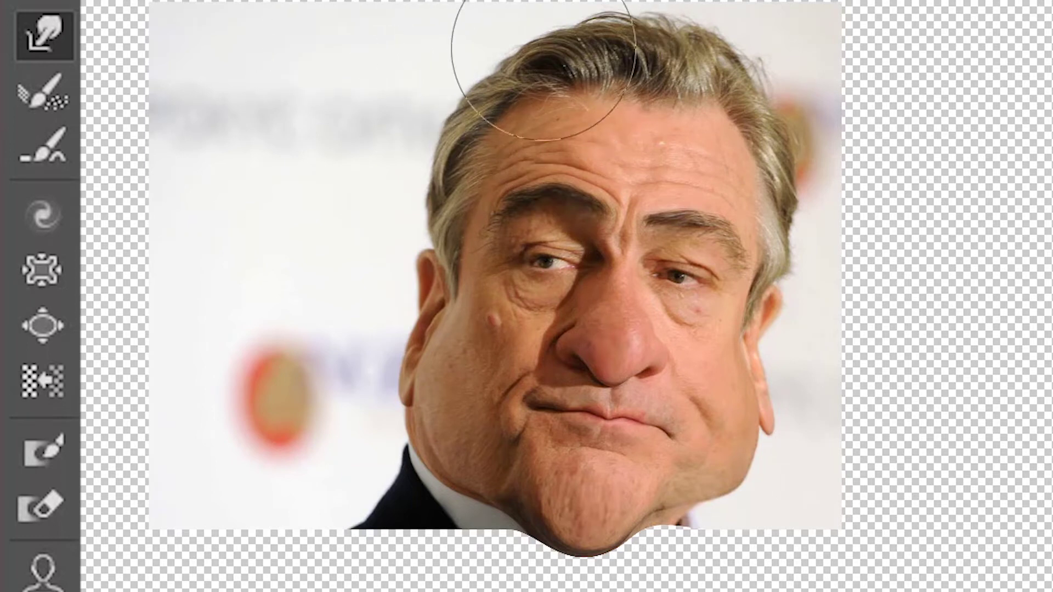
{"action": "left_click", "coordinate": [41, 328]}
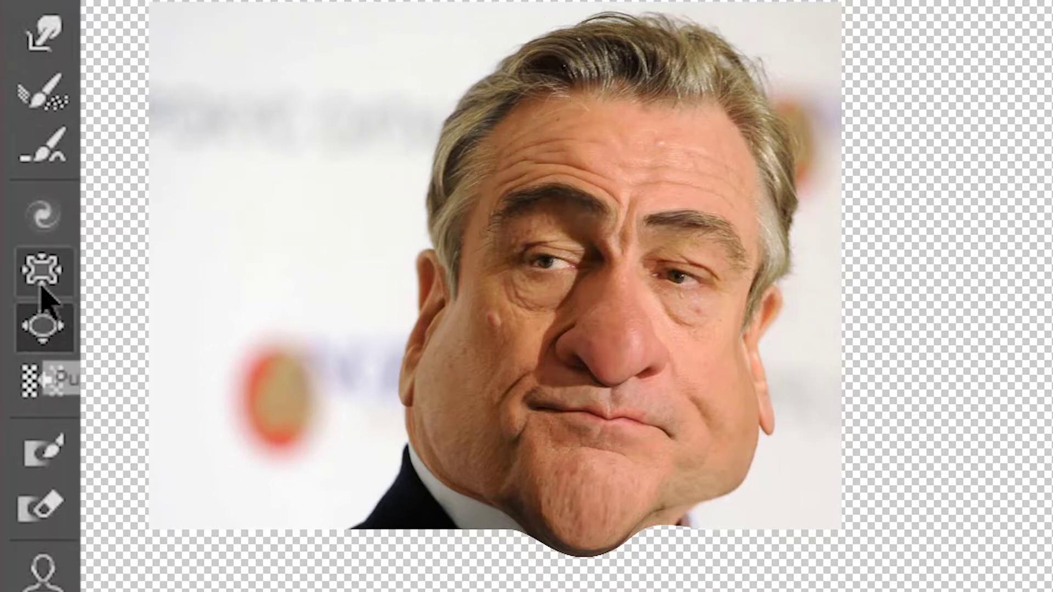
{"action": "left_click", "coordinate": [44, 280]}
{"action": "key", "text": "bracketright"}
{"action": "key", "text": "bracketright"}
Pucker the forehead, hairline and top hair strands along the crown, resizing the brush between strokes
{"action": "key", "text": "bracketright"}
{"action": "key", "text": "bracketright"}
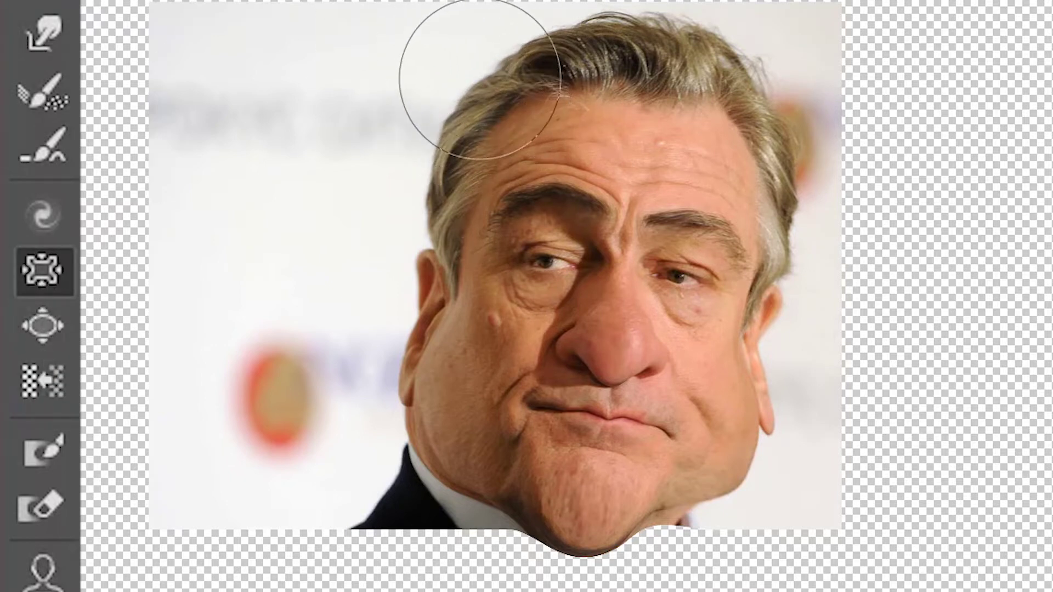
{"action": "key", "text": "bracketright"}
{"action": "key", "text": "bracketright"}
{"action": "left_click_drag", "start_coordinate": [482, 83], "coordinate": [480, 80]}
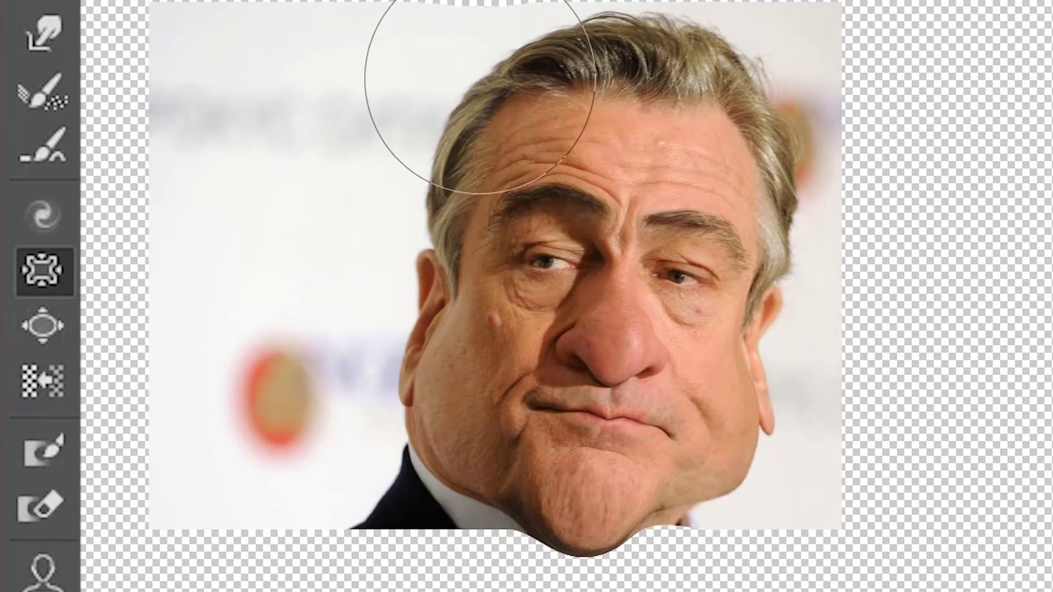
{"action": "key", "text": "bracketleft"}
{"action": "key", "text": "bracketleft"}
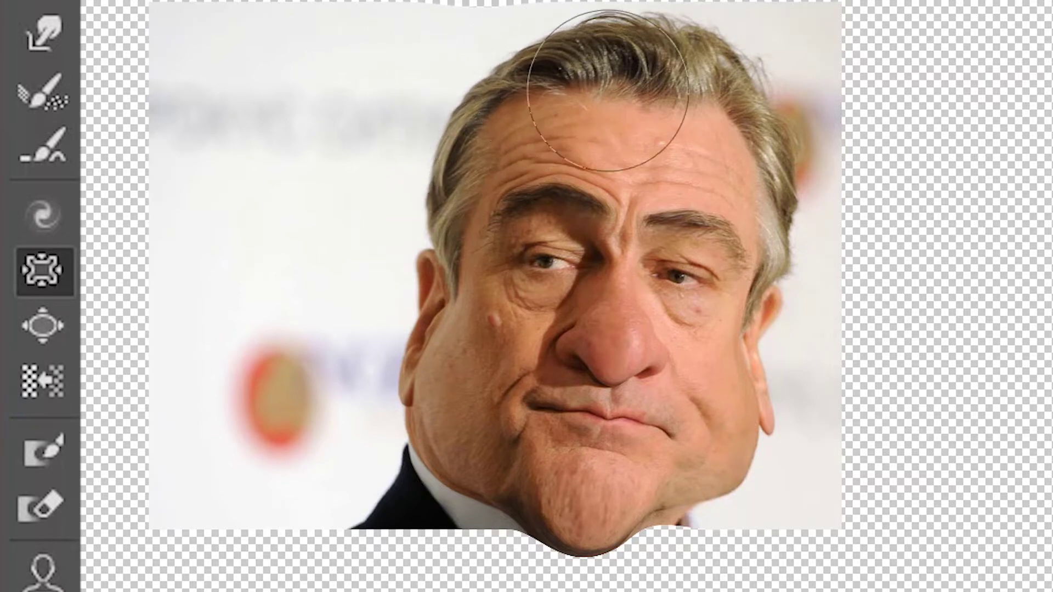
{"action": "left_click_drag", "start_coordinate": [608, 91], "coordinate": [635, 83]}
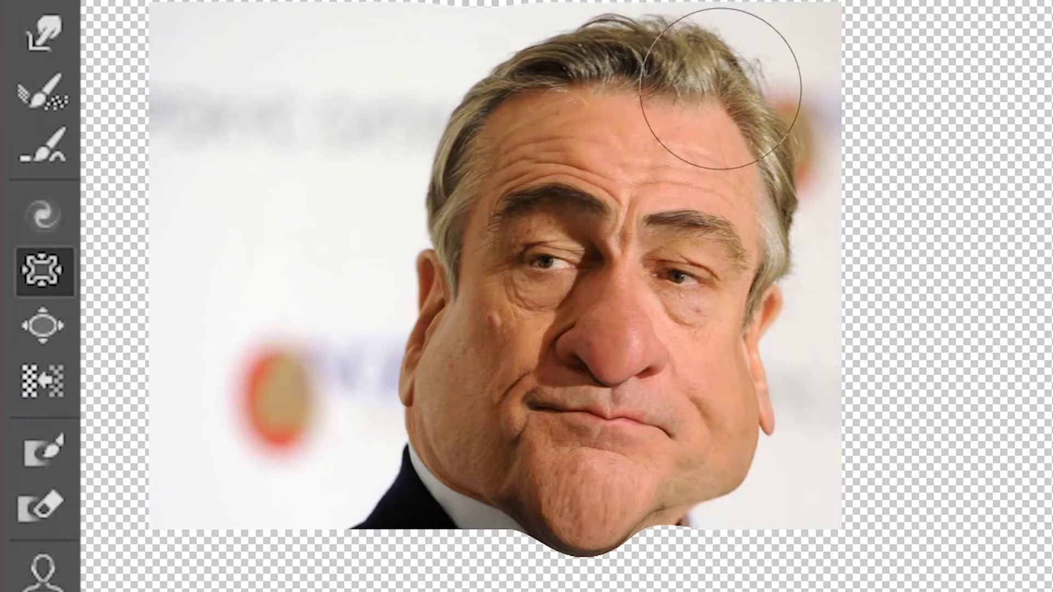
{"action": "mouse_move", "coordinate": [721, 88]}
{"action": "left_mouse_down"}
{"action": "mouse_move", "coordinate": [634, 57]}
{"action": "mouse_move", "coordinate": [722, 80]}
{"action": "mouse_move", "coordinate": [732, 121]}
{"action": "mouse_move", "coordinate": [806, 181]}
{"action": "mouse_move", "coordinate": [823, 209]}
{"action": "mouse_move", "coordinate": [791, 204]}
{"action": "left_mouse_up"}
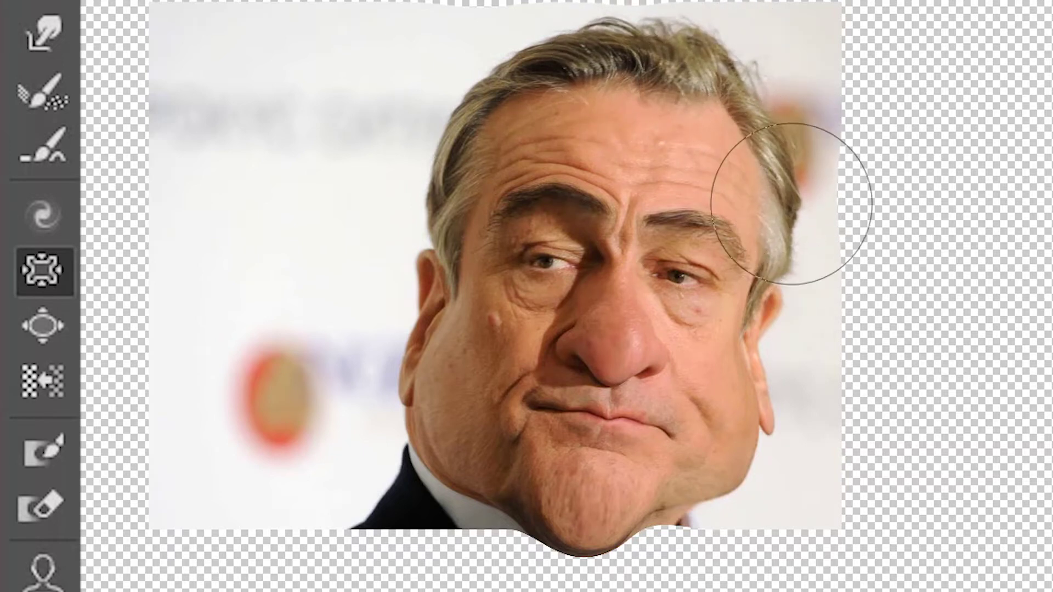
{"action": "key", "text": "bracketleft"}
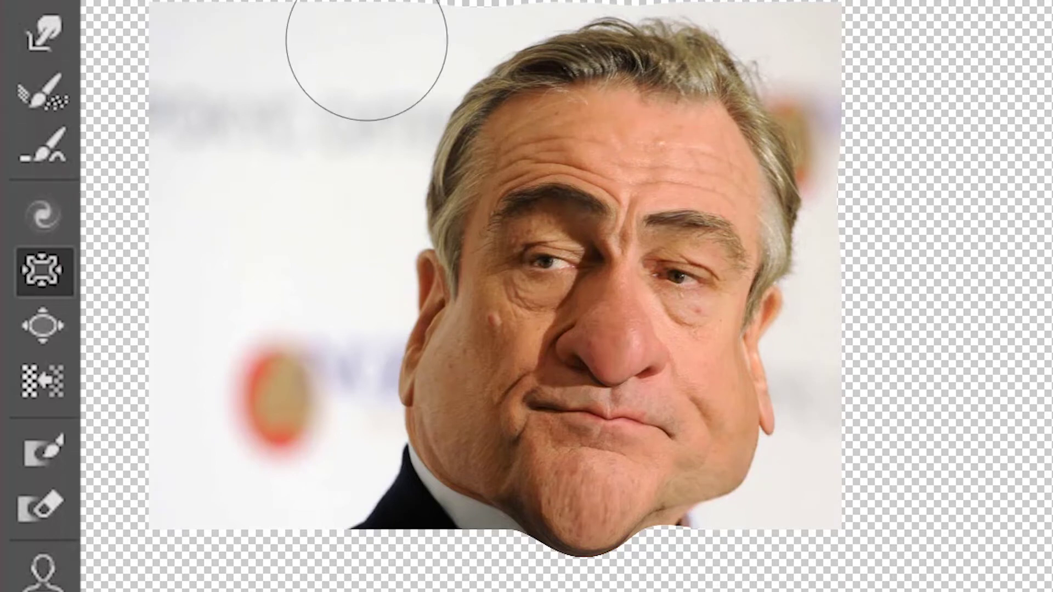
{"action": "key", "text": "bracketright"}
{"action": "key", "text": "bracketright"}
{"action": "mouse_move", "coordinate": [628, 83]}
{"action": "left_mouse_down"}
{"action": "mouse_move", "coordinate": [644, 70]}
{"action": "mouse_move", "coordinate": [587, 41]}
{"action": "mouse_move", "coordinate": [706, 47]}
{"action": "mouse_move", "coordinate": [747, 71]}
{"action": "mouse_move", "coordinate": [611, 23]}
{"action": "mouse_move", "coordinate": [796, 66]}
{"action": "mouse_move", "coordinate": [729, 94]}
{"action": "left_mouse_up"}
Use Forward Warp to push the hair's top edge, hairline and wisps downward
{"action": "left_click", "coordinate": [60, 34]}
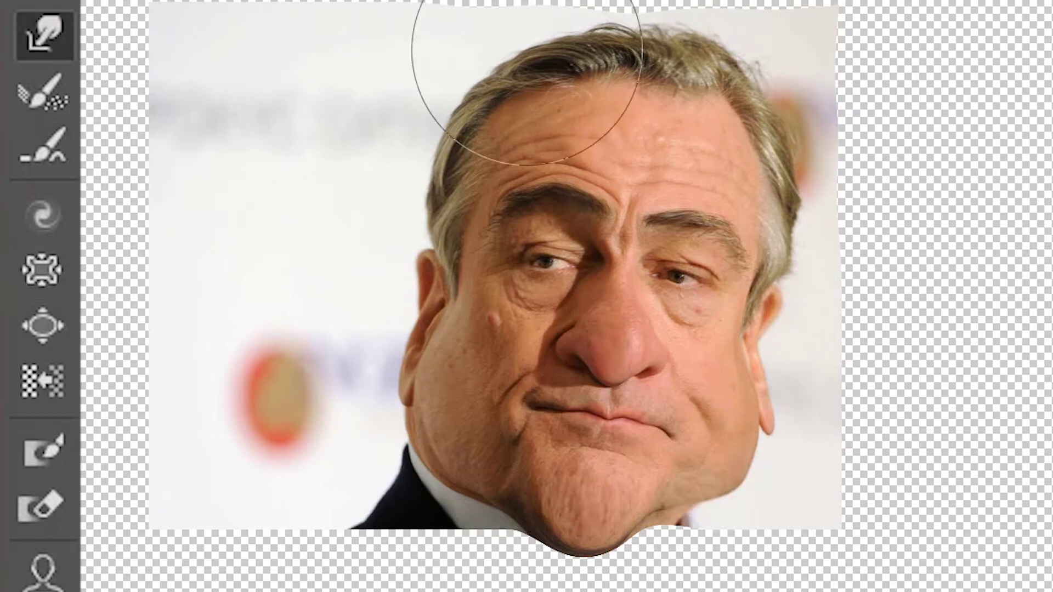
{"action": "mouse_move", "coordinate": [520, 48]}
{"action": "left_mouse_down"}
{"action": "mouse_move", "coordinate": [521, 69]}
{"action": "mouse_move", "coordinate": [623, 38]}
{"action": "mouse_move", "coordinate": [713, 47]}
{"action": "mouse_move", "coordinate": [596, 47]}
{"action": "mouse_move", "coordinate": [532, 69]}
{"action": "mouse_move", "coordinate": [474, 71]}
{"action": "left_mouse_up"}
{"action": "key", "text": "bracketleft"}
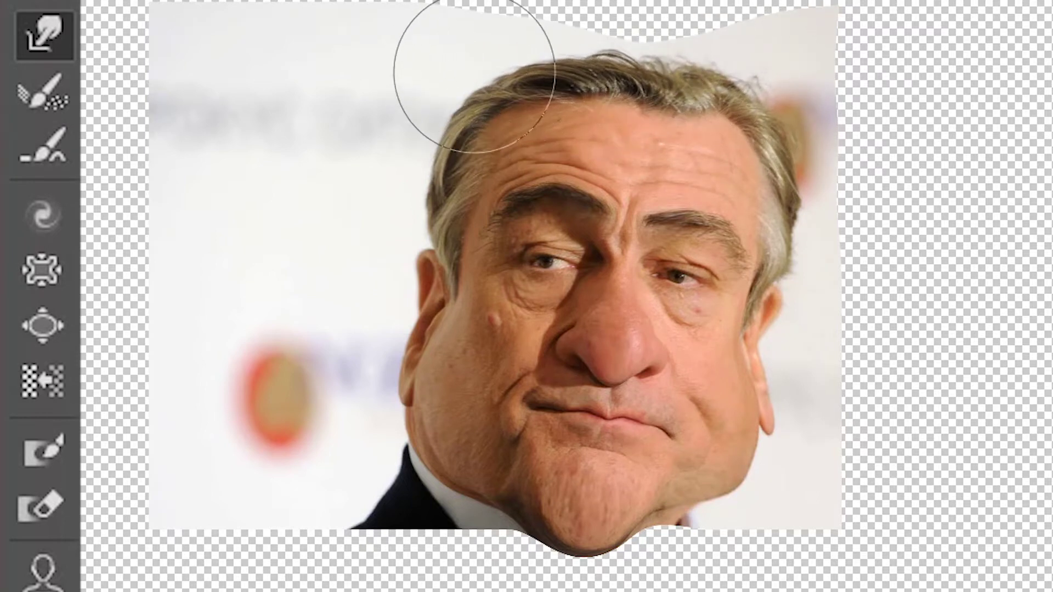
{"action": "key", "text": "bracketright"}
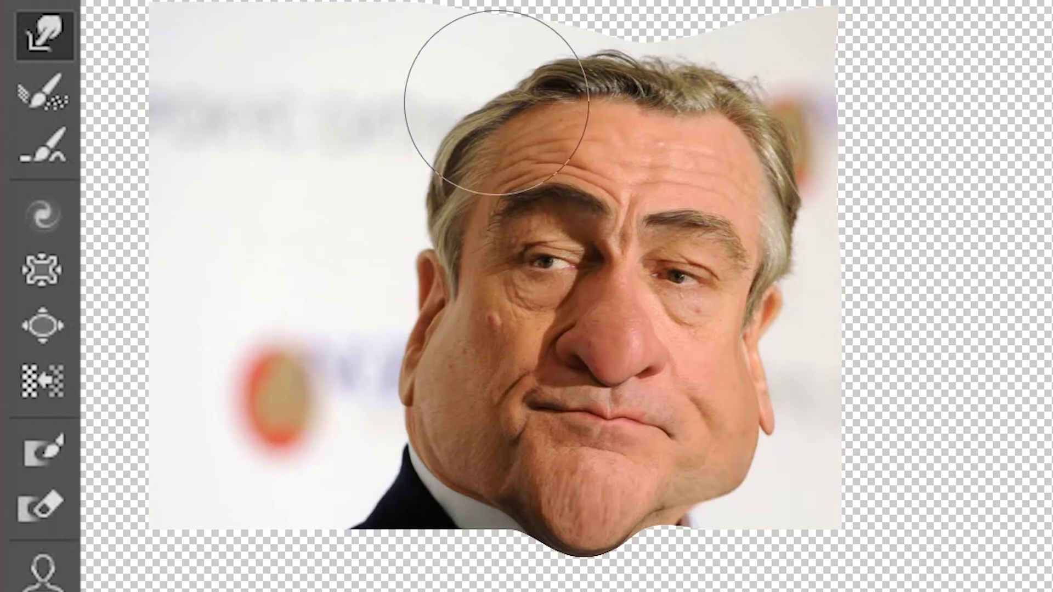
{"action": "key", "text": "bracketleft"}
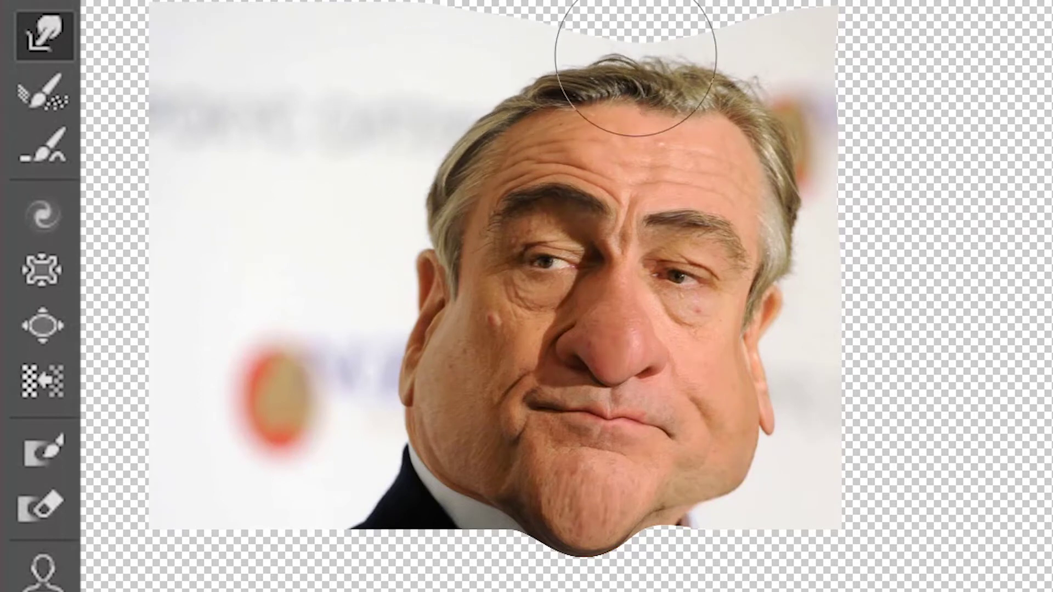
{"action": "left_click_drag", "start_coordinate": [635, 55], "coordinate": [746, 115]}
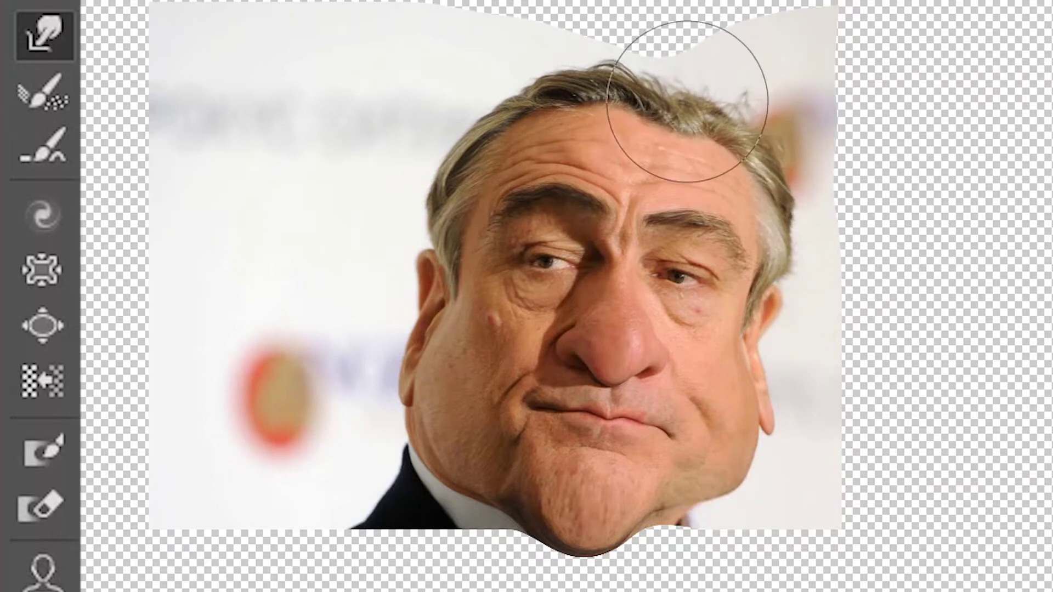
{"action": "mouse_move", "coordinate": [688, 102]}
{"action": "left_mouse_down"}
{"action": "mouse_move", "coordinate": [551, 81]}
{"action": "mouse_move", "coordinate": [669, 94]}
{"action": "left_mouse_up"}
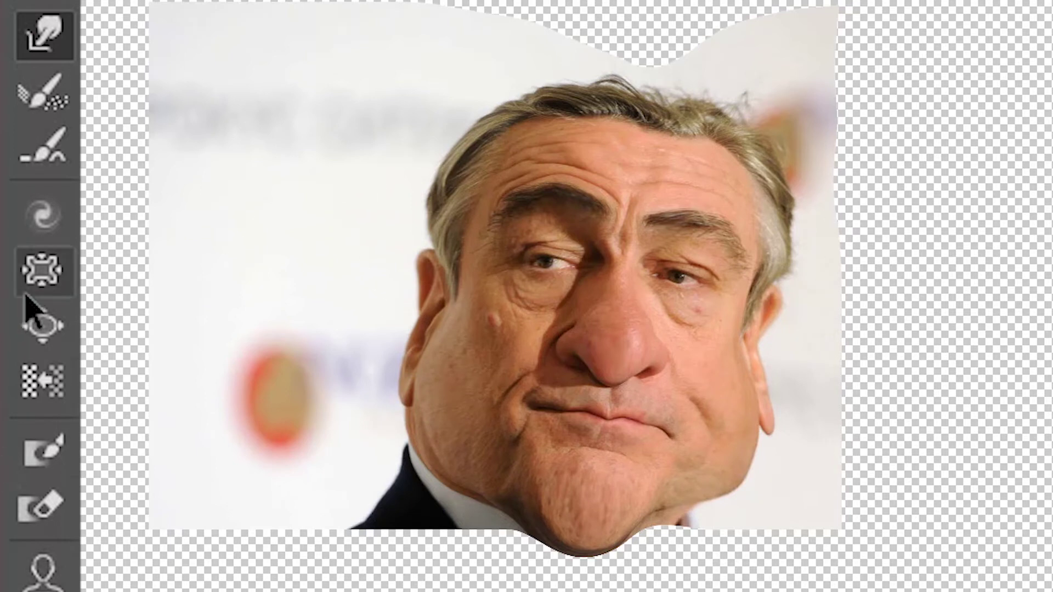
Bloat the cheek mole and push the chin into a rounder bulge with Forward Warp
{"action": "left_click", "coordinate": [31, 330]}
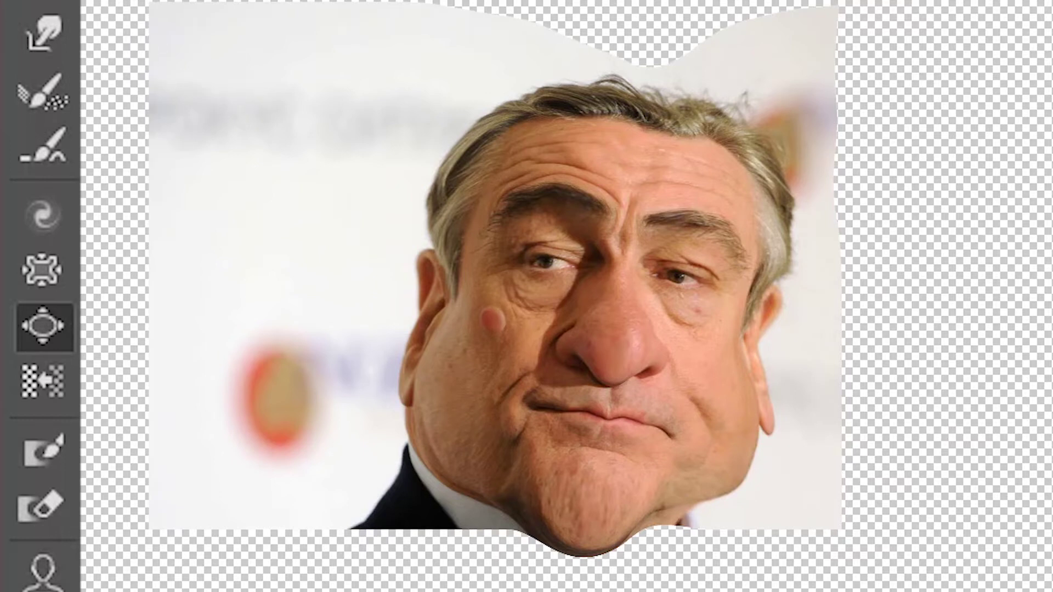
{"action": "key", "text": "w"}
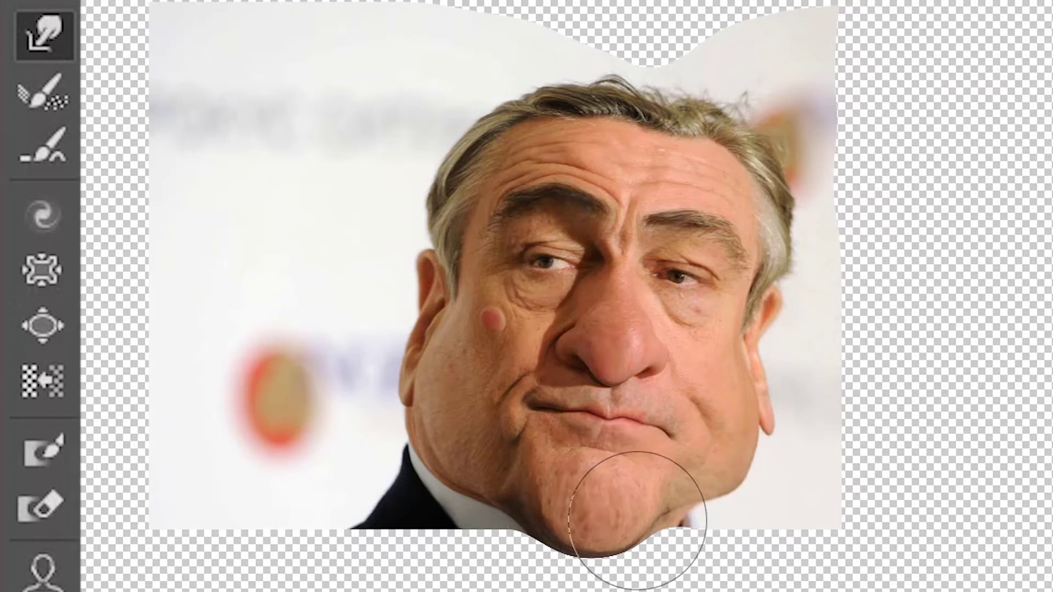
{"action": "mouse_move", "coordinate": [637, 520]}
{"action": "left_mouse_down"}
{"action": "mouse_move", "coordinate": [583, 494]}
{"action": "mouse_move", "coordinate": [593, 540]}
{"action": "left_mouse_up"}
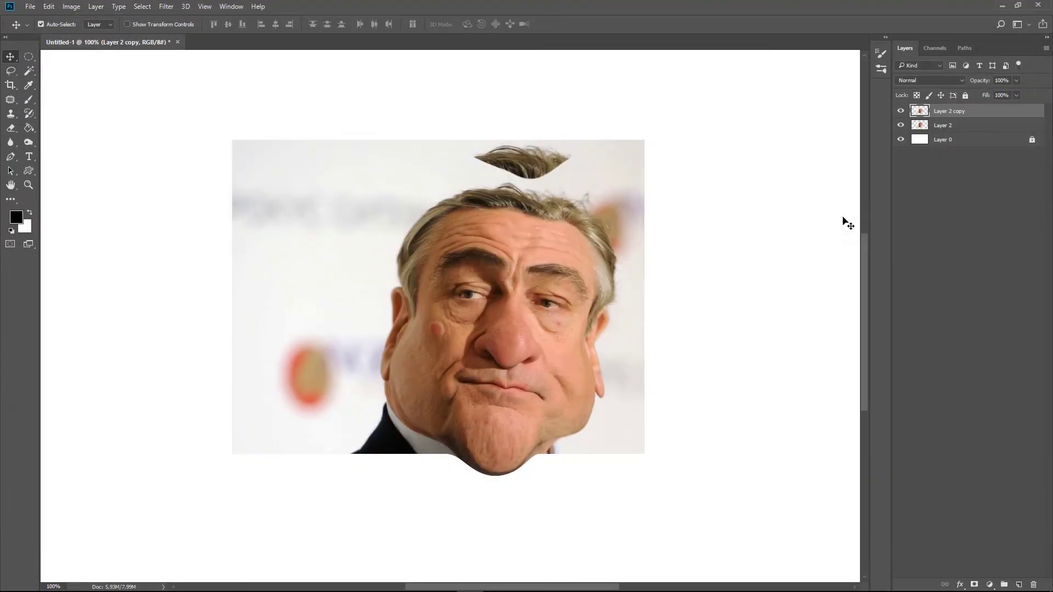
Compare the warped face against the original, then hide the detached hair layer
{"action": "left_click", "coordinate": [901, 112]}
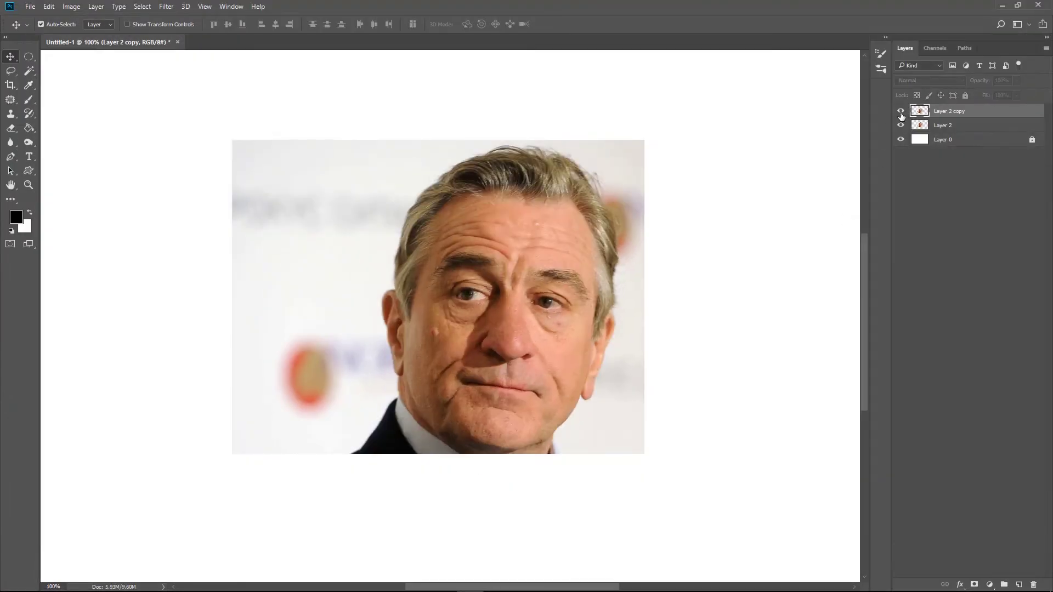
{"action": "left_click", "coordinate": [901, 112]}
{"action": "left_click", "coordinate": [901, 112]}
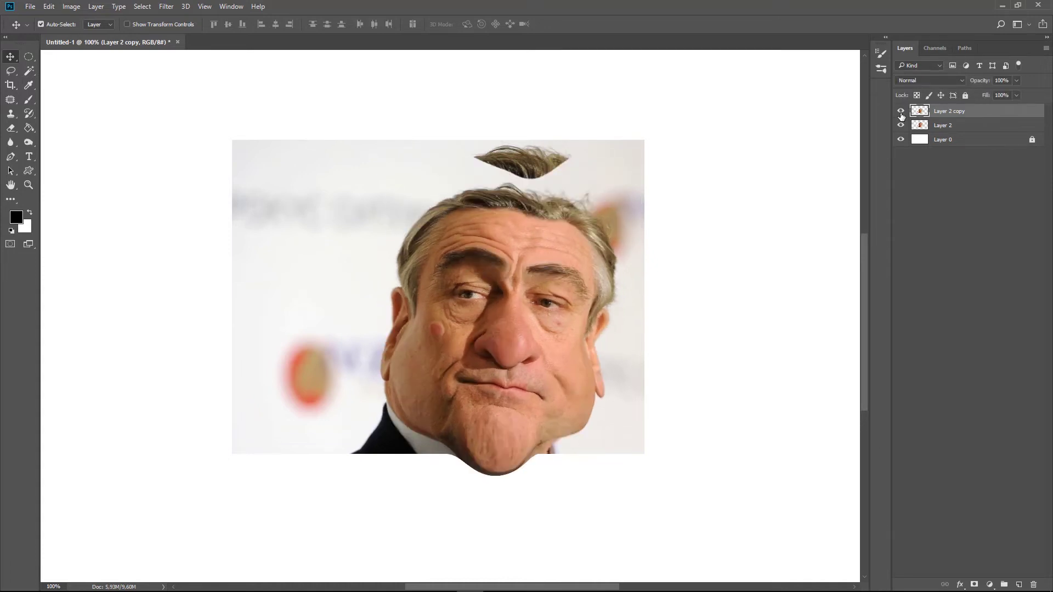
{"action": "left_click", "coordinate": [901, 125]}
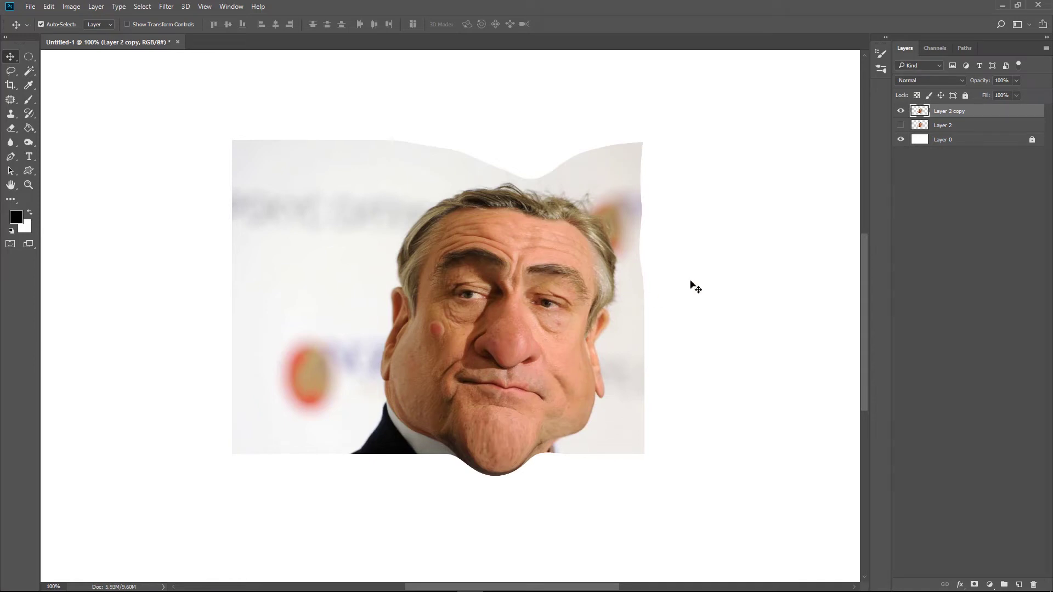
Duplicate the warped portrait layer as Layer 2 copy 2
{"action": "key", "text": "ctrl"}
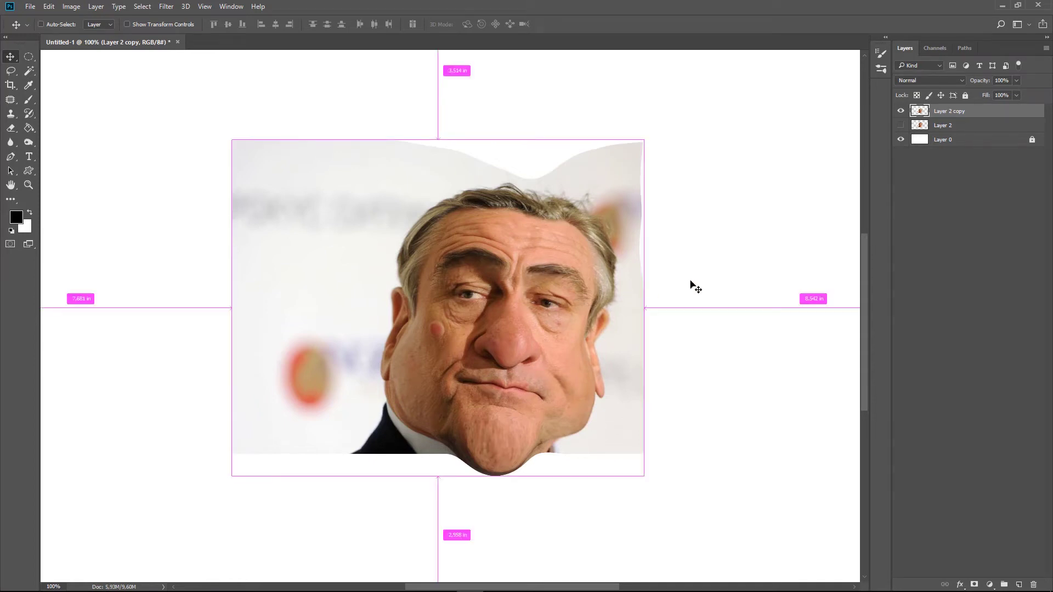
{"action": "key", "text": "ctrl+j"}
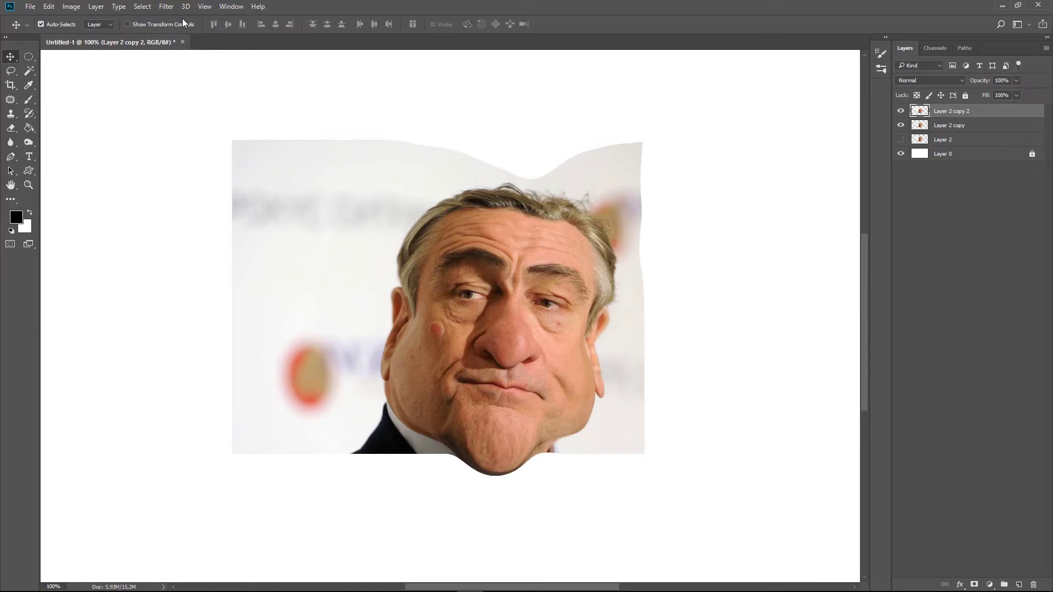
{"action": "left_click", "coordinate": [167, 7]}
{"action": "mouse_move", "coordinate": [234, 200]}
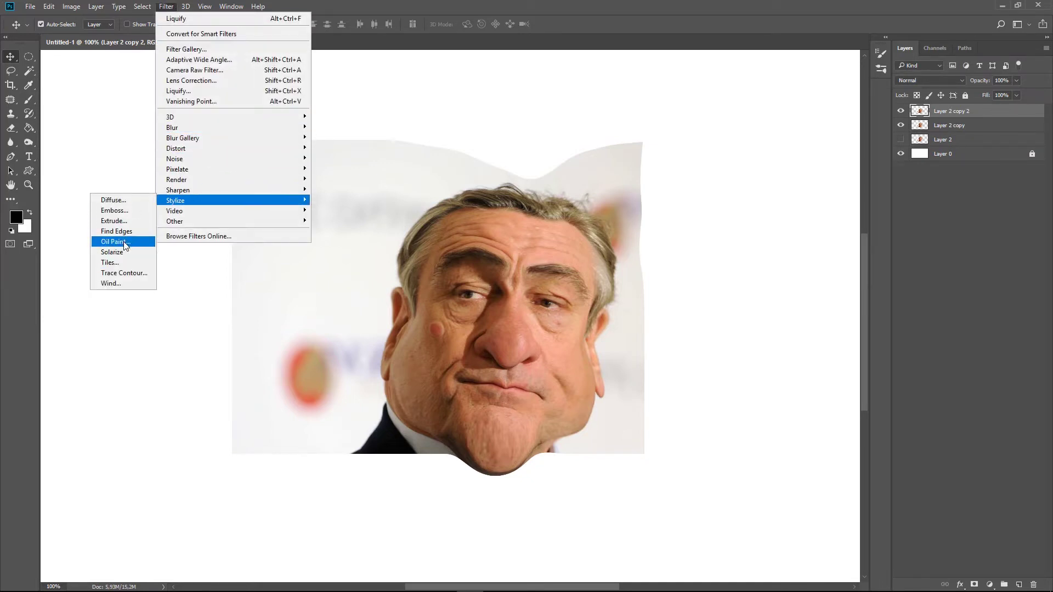
Apply Oil Paint with Stylization 10, Cleanliness 10, Scale 0.1 and Bristle Detail 0
{"action": "left_click", "coordinate": [124, 241]}
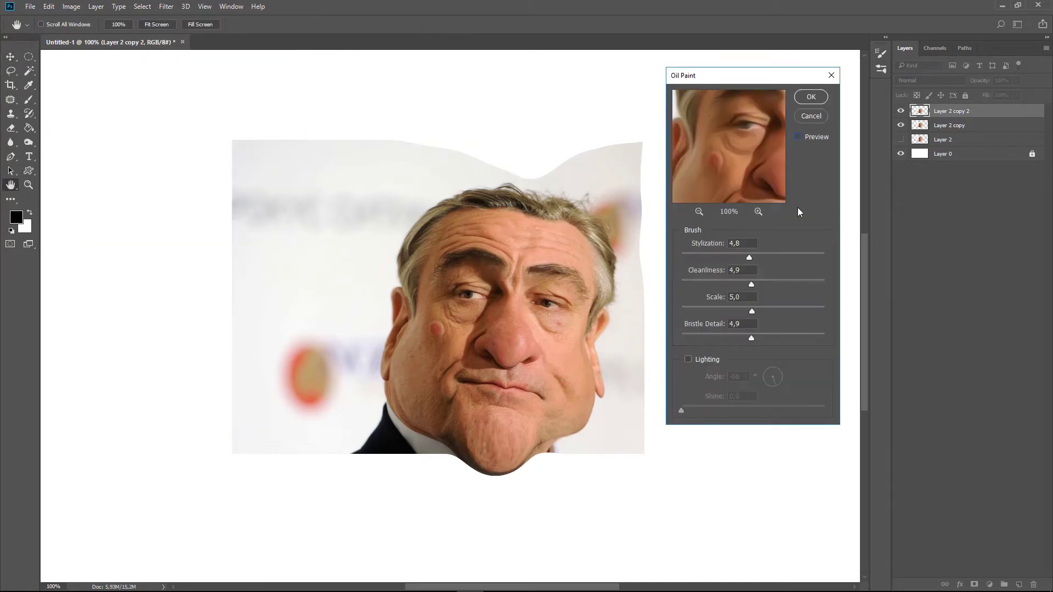
{"action": "left_click", "coordinate": [798, 137]}
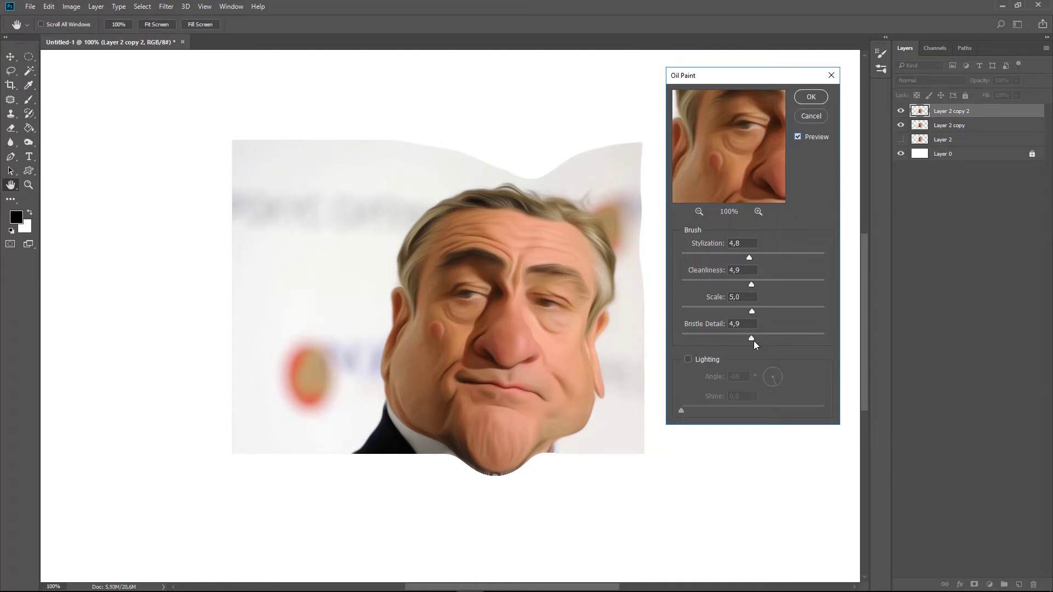
{"action": "left_click_drag", "start_coordinate": [678, 338], "coordinate": [645, 346]}
{"action": "left_click_drag", "start_coordinate": [752, 311], "coordinate": [672, 313]}
{"action": "left_click_drag", "start_coordinate": [751, 285], "coordinate": [850, 291]}
{"action": "left_click_drag", "start_coordinate": [749, 257], "coordinate": [873, 259]}
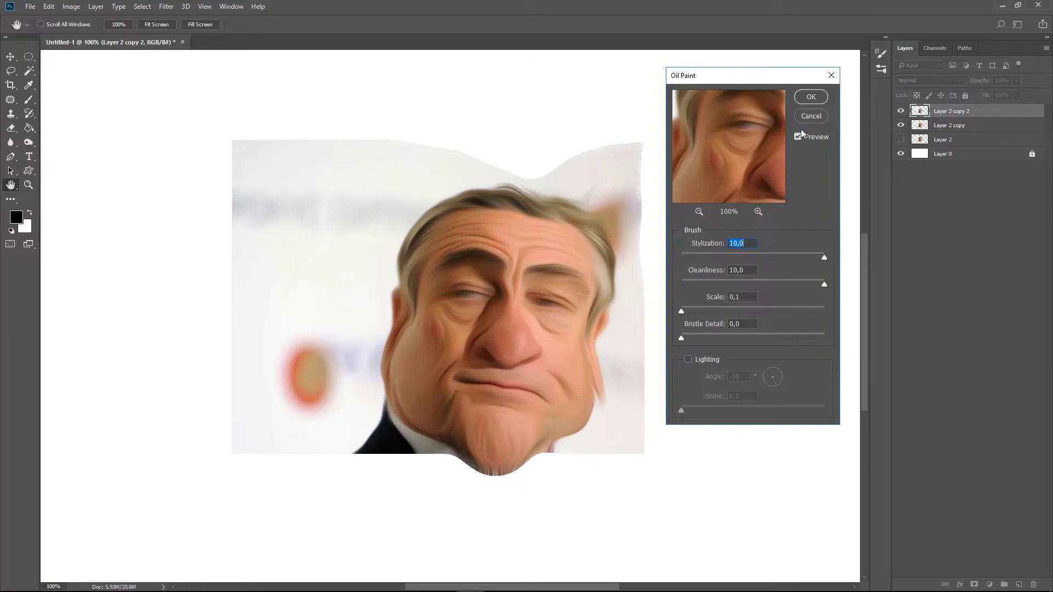
{"action": "left_click", "coordinate": [810, 97]}
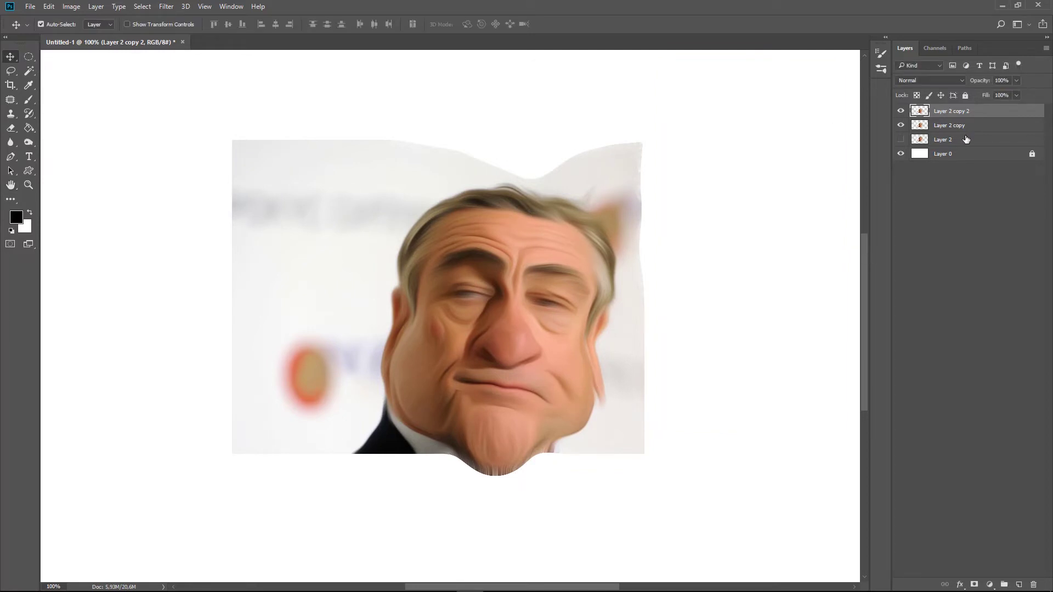
Compare the painted layer with the original and rename it 'oil'
{"action": "left_click", "coordinate": [903, 112]}
{"action": "left_click", "coordinate": [902, 112]}
{"action": "left_click", "coordinate": [916, 126]}
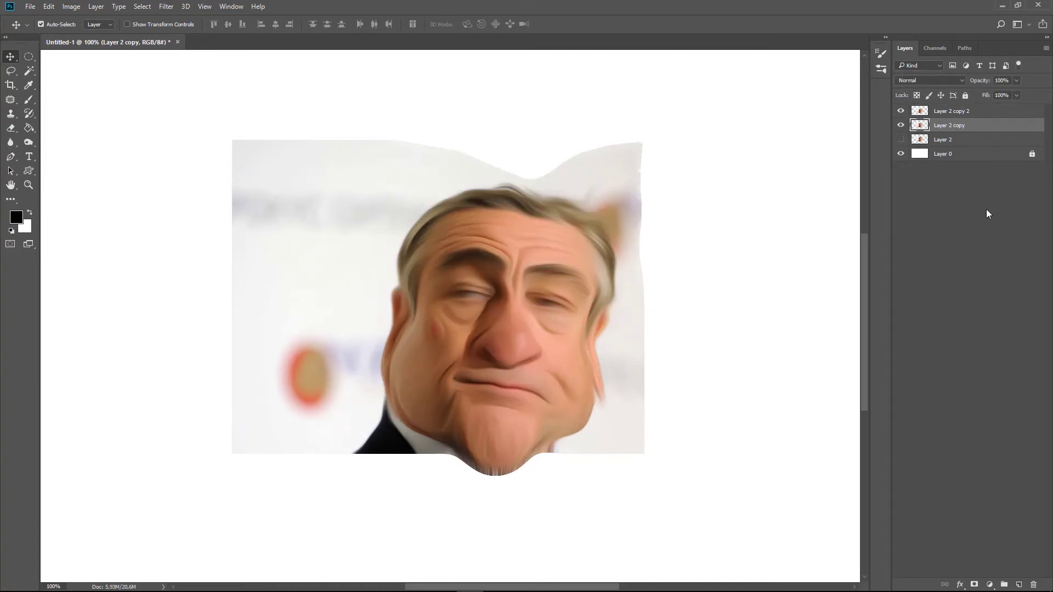
{"action": "left_click", "coordinate": [929, 112]}
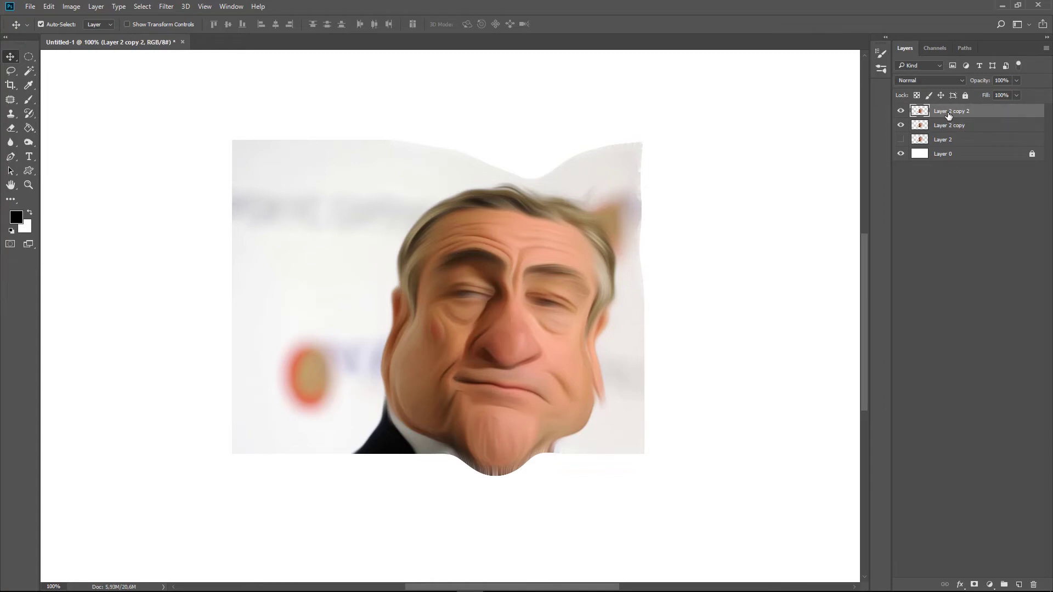
{"action": "double_click", "coordinate": [948, 112]}
{"action": "type", "text": "c"}
{"action": "type", "text": "l"}
{"action": "key", "text": "Return"}
Rename the unpainted portrait layer 'foto' and duplicate it as 'foto copy'
{"action": "left_click", "coordinate": [943, 126]}
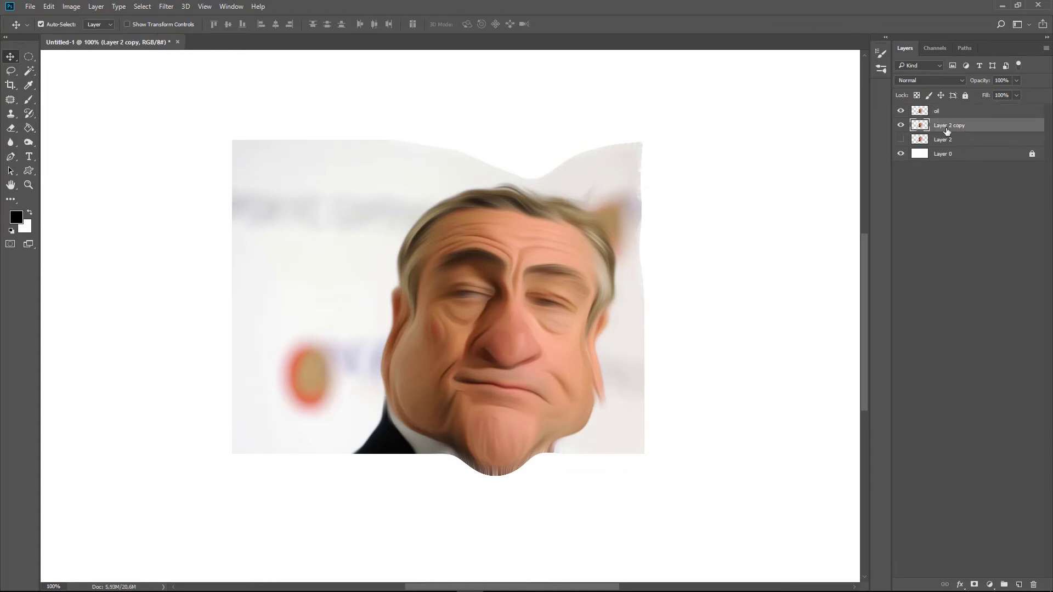
{"action": "double_click", "coordinate": [947, 126]}
{"action": "type", "text": "foto"}
{"action": "key", "text": "Return"}
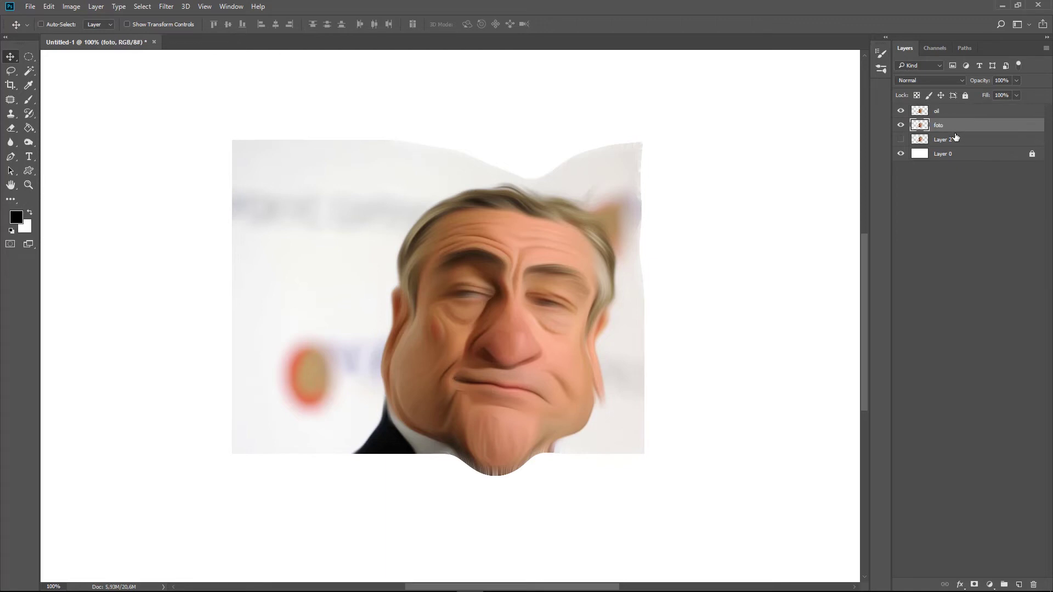
{"action": "key", "text": "ctrl+j"}
{"action": "left_click", "coordinate": [940, 113]}
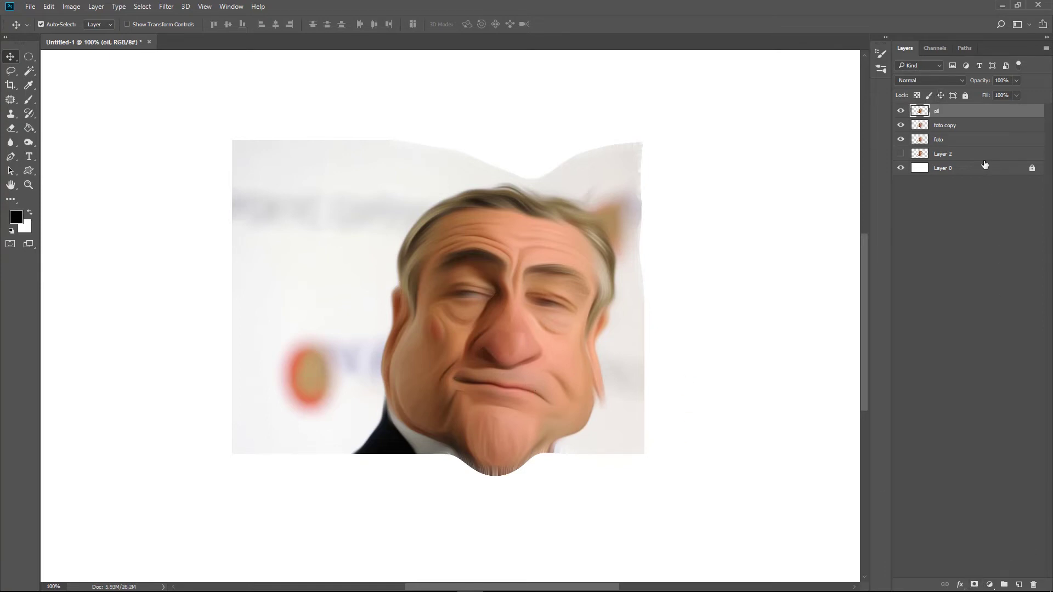
Add a layer mask to 'oil' and paint it with the Brush to reveal the sharp eyes
{"action": "left_click", "coordinate": [974, 585]}
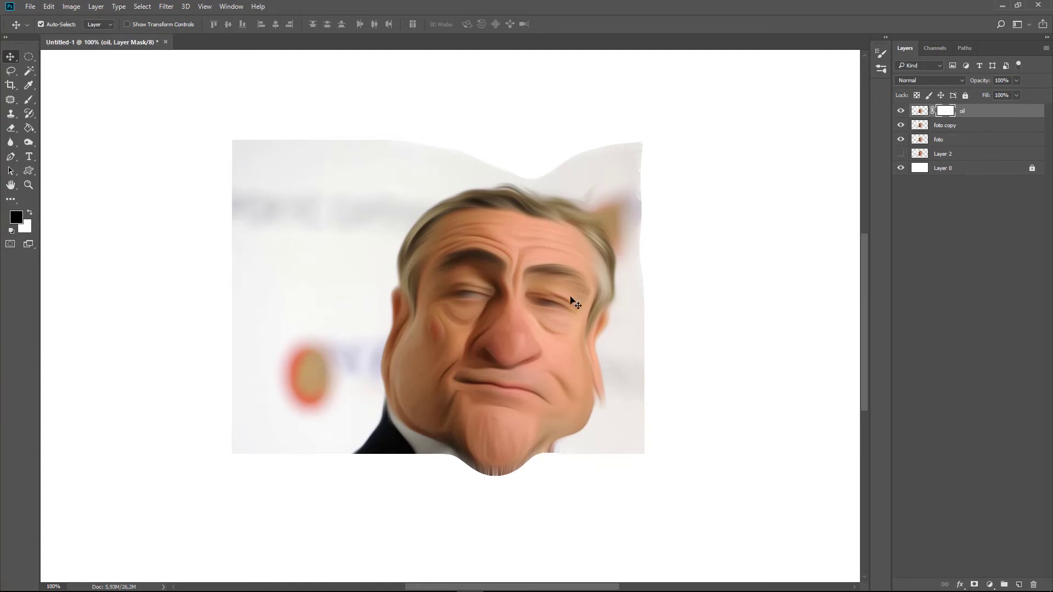
{"action": "key", "text": "b"}
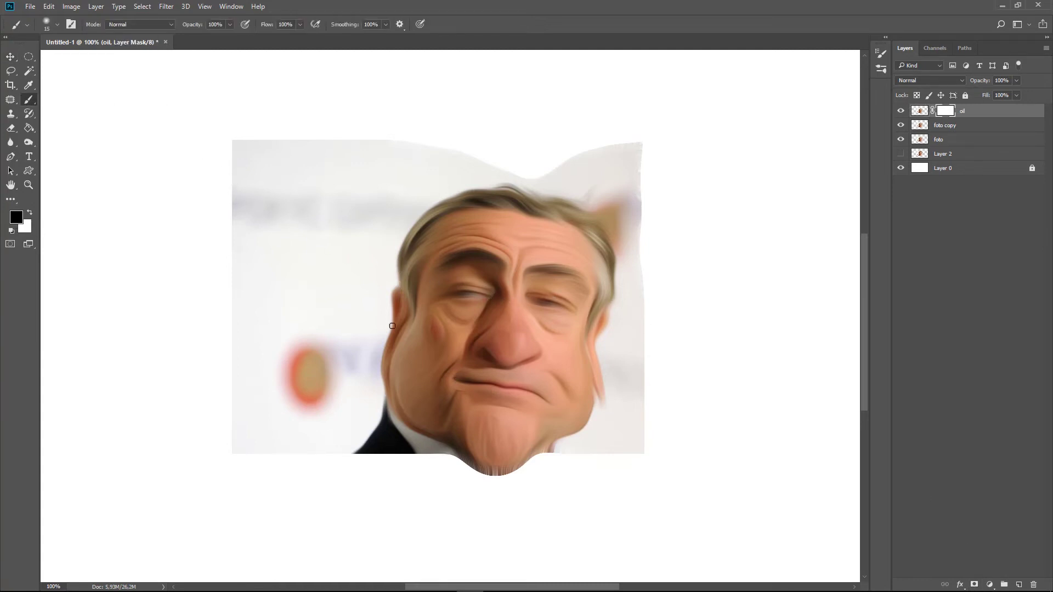
{"action": "key", "text": "bracketright"}
{"action": "key", "text": "bracketright"}
{"action": "key", "text": "bracketright"}
{"action": "key", "text": "bracketleft"}
{"action": "mouse_move", "coordinate": [464, 296]}
{"action": "left_mouse_down"}
{"action": "mouse_move", "coordinate": [478, 297]}
{"action": "mouse_move", "coordinate": [461, 296]}
{"action": "left_mouse_up"}
{"action": "left_click_drag", "start_coordinate": [546, 301], "coordinate": [546, 301]}
{"action": "left_click_drag", "start_coordinate": [559, 305], "coordinate": [532, 304]}
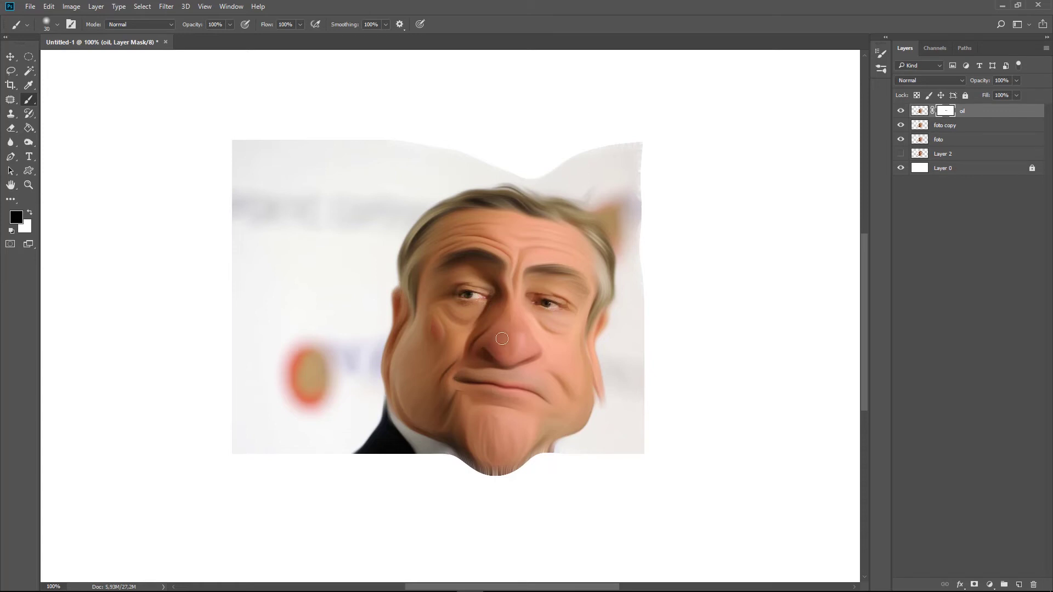
{"action": "key", "text": "bracketleft"}
{"action": "key", "text": "bracketleft"}
{"action": "key", "text": "bracketleft"}
{"action": "key", "text": "bracketright"}
{"action": "key", "text": "bracketright"}
{"action": "key", "text": "bracketright"}
{"action": "key", "text": "bracketleft"}
{"action": "key", "text": "bracketleft"}
{"action": "key", "text": "bracketright"}
Merge the oil and foto copy layers into a new Layer 3 with Ctrl+Alt+E
{"action": "left_click", "coordinate": [917, 113]}
{"action": "left_click", "coordinate": [924, 125], "text": "shift"}
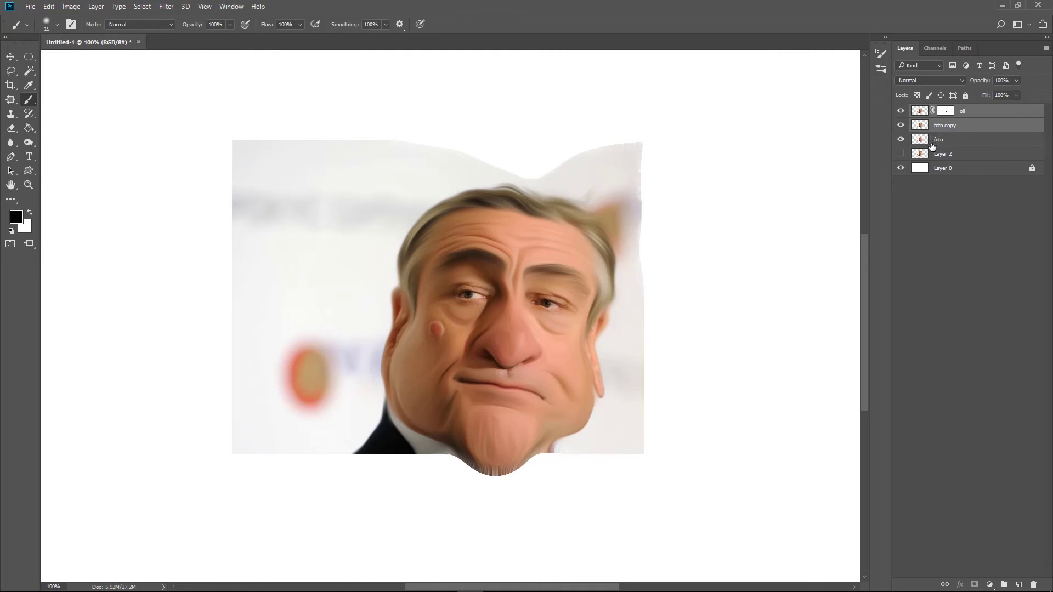
{"action": "key", "text": "ctrl+alt+e"}
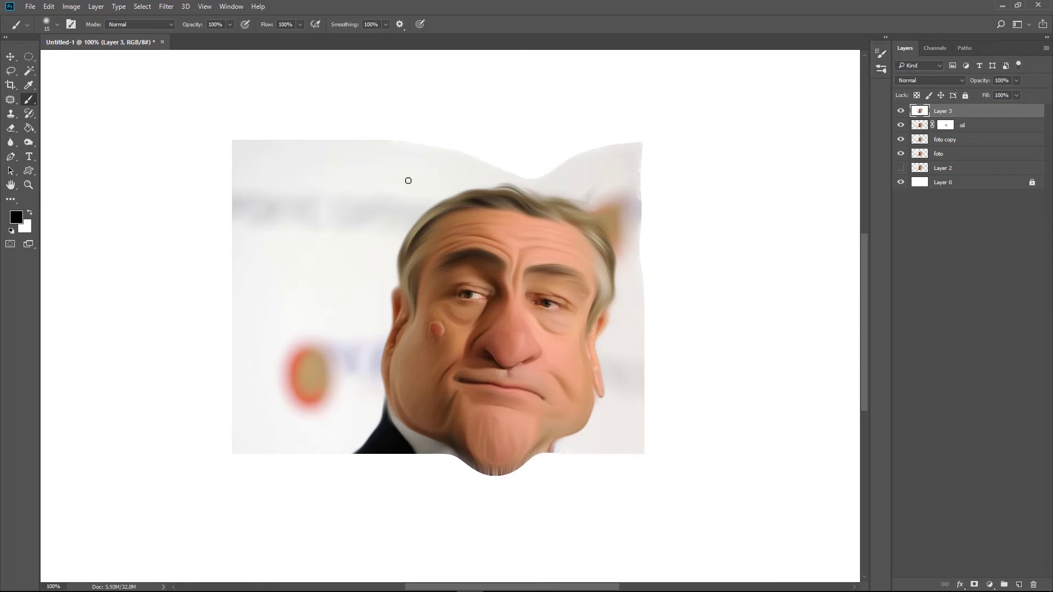
Duplicate Layer 3 and apply a Gaussian Blur to the copy, then compare it on and off
{"action": "key", "text": "v"}
{"action": "key", "text": "ctrl+j"}
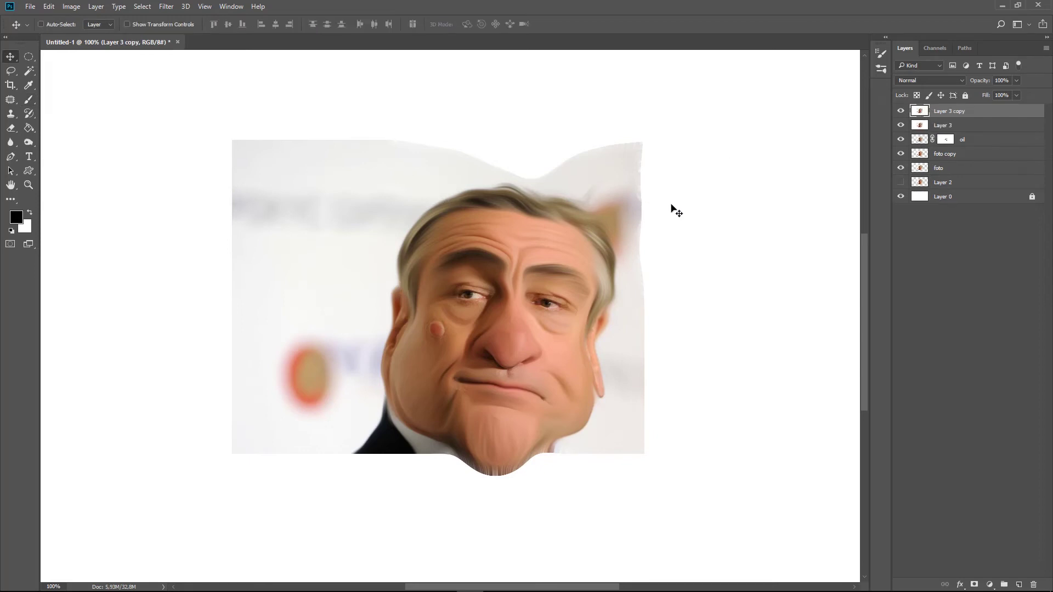
{"action": "key", "text": "ctrl"}
{"action": "left_click", "coordinate": [166, 7]}
{"action": "mouse_move", "coordinate": [172, 128]}
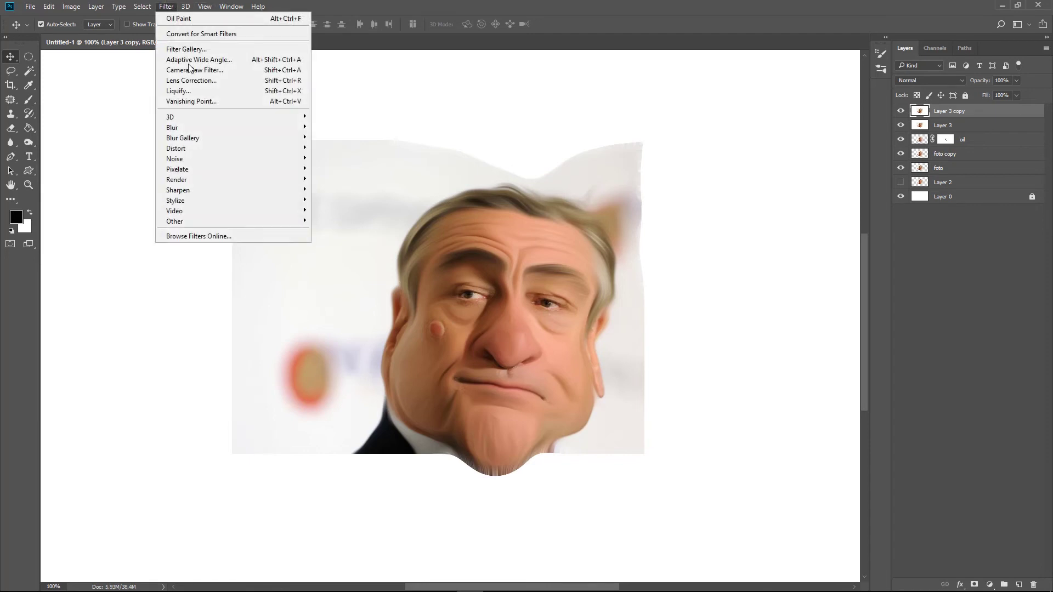
{"action": "left_click", "coordinate": [117, 170]}
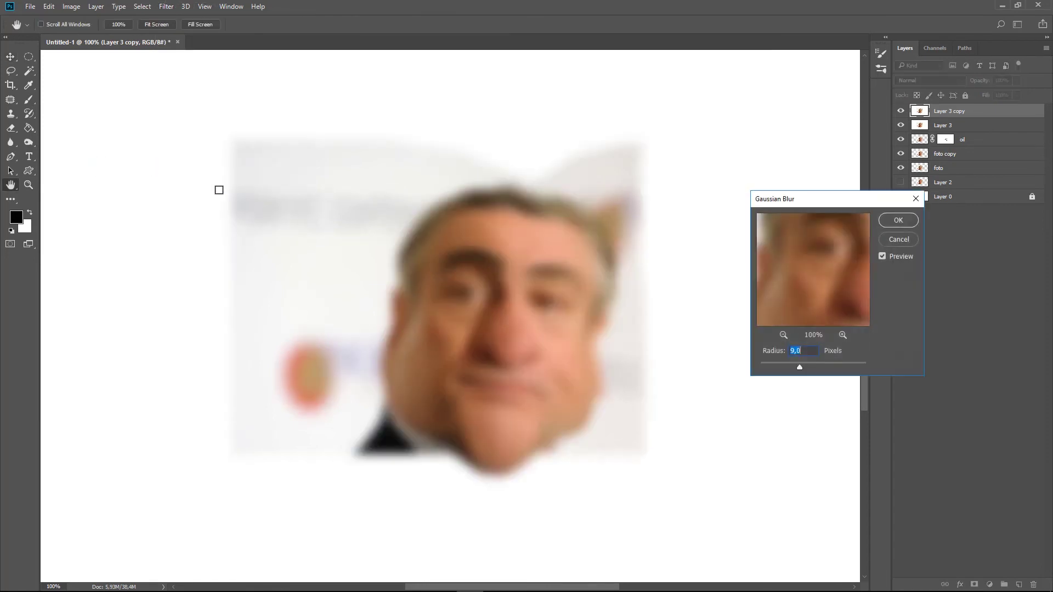
{"action": "left_click_drag", "start_coordinate": [803, 366], "coordinate": [799, 368]}
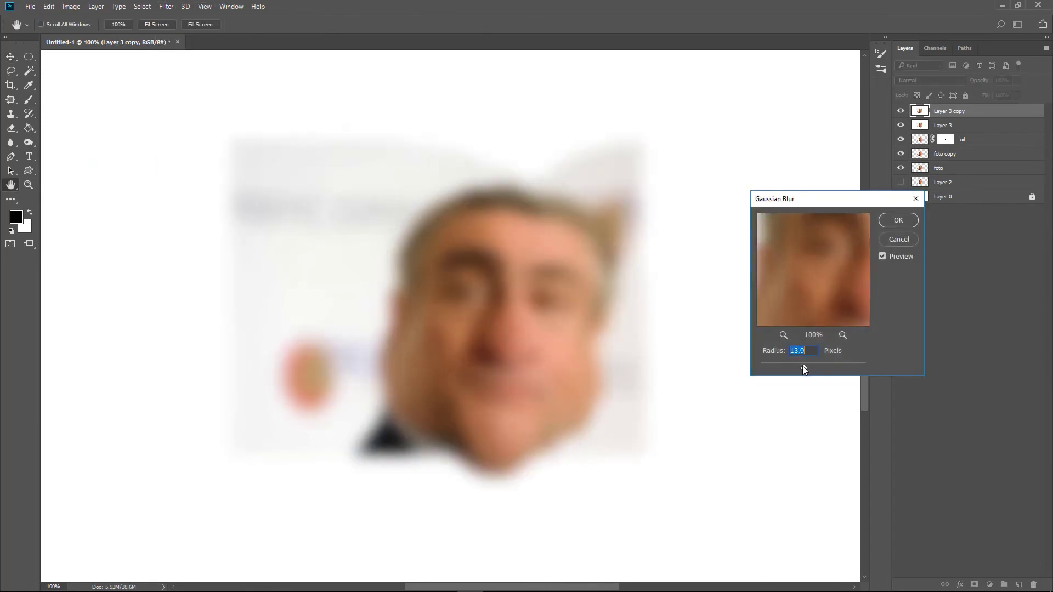
{"action": "left_click", "coordinate": [898, 220]}
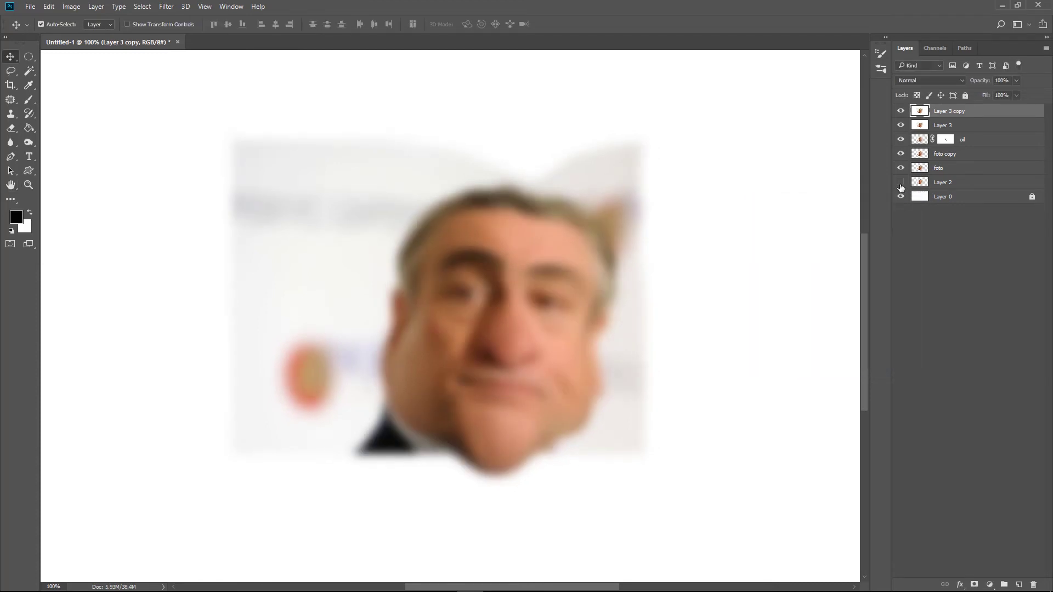
{"action": "left_click", "coordinate": [899, 112]}
{"action": "left_click", "coordinate": [900, 112]}
Fade Layer 3 copy's brightest tones with Blend If and set its blend mode to Soft Light
{"action": "double_click", "coordinate": [920, 112]}
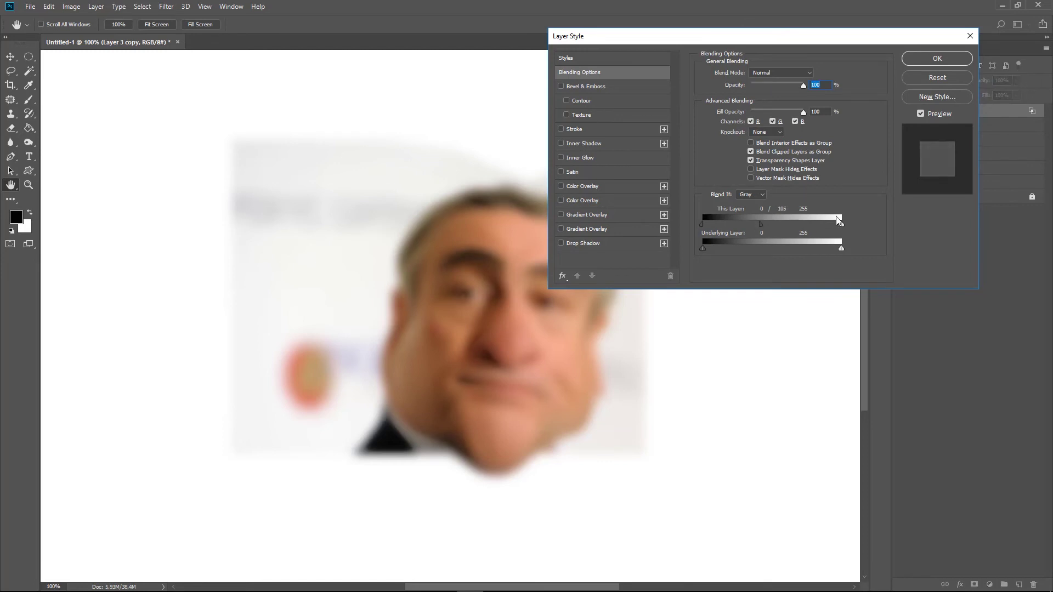
{"action": "left_click_drag", "start_coordinate": [840, 225], "coordinate": [763, 225]}
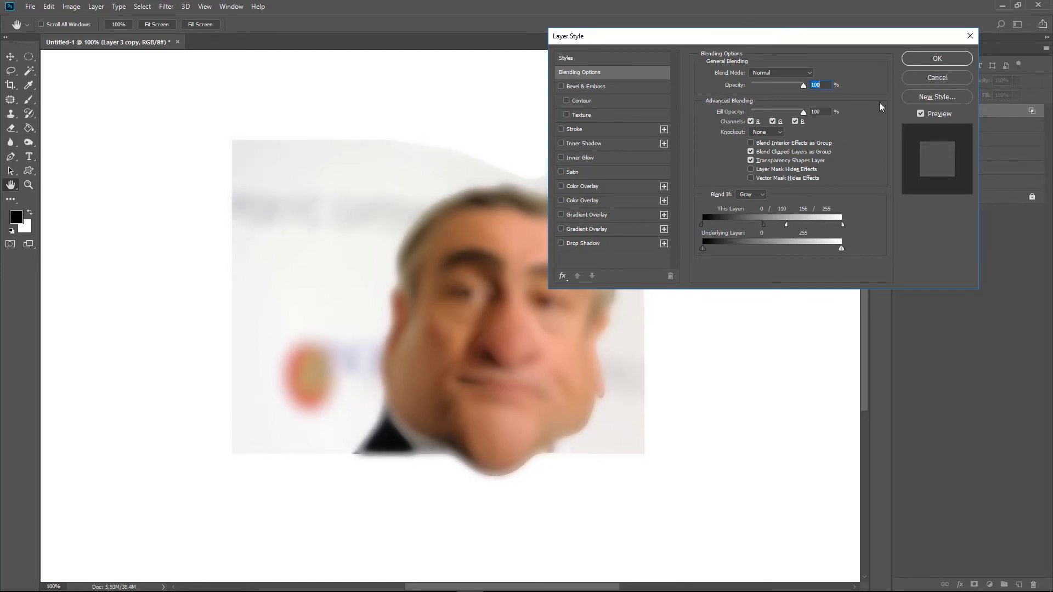
{"action": "left_click", "coordinate": [919, 58]}
{"action": "left_click", "coordinate": [921, 80]}
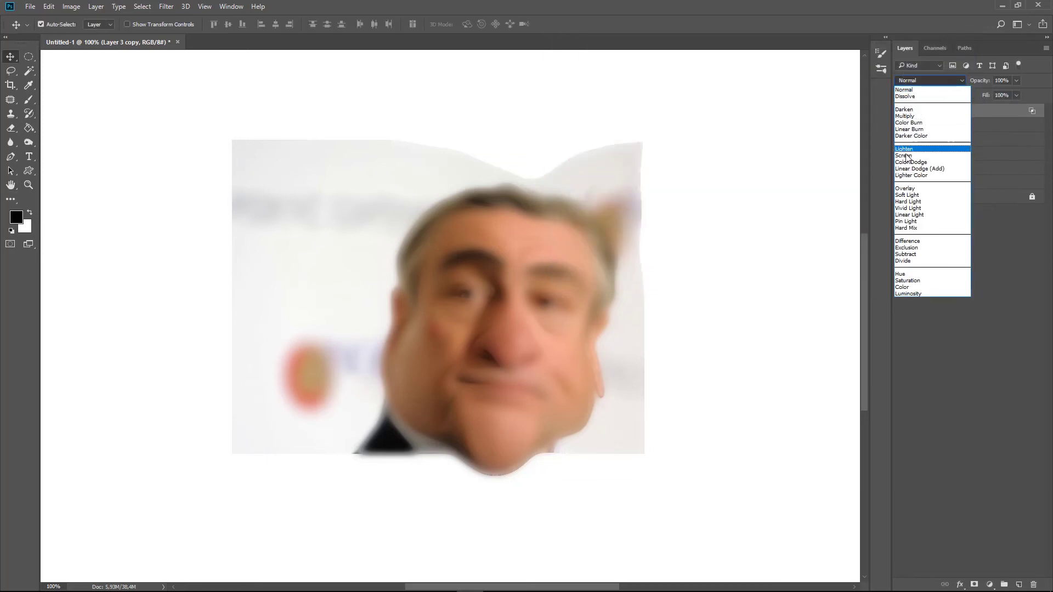
{"action": "left_click", "coordinate": [908, 195]}
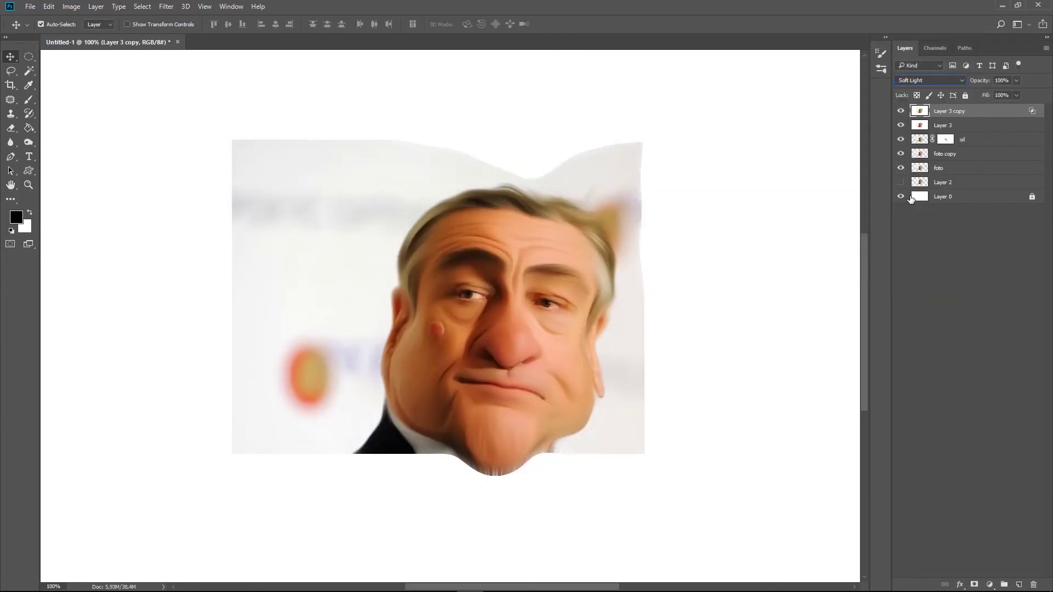
{"action": "left_click", "coordinate": [901, 111]}
{"action": "left_click", "coordinate": [923, 126], "text": "shift"}
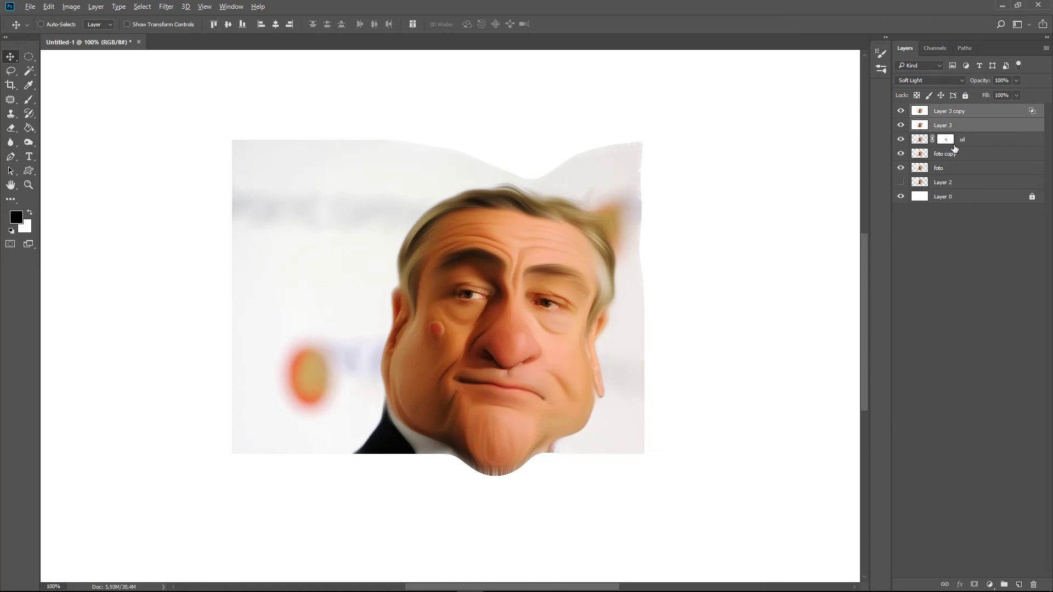
Stamp all visible layers into a new Layer 4 and hide Layer 3 and Layer 3 copy
{"action": "key", "text": "ctrl+shift+alt+e"}
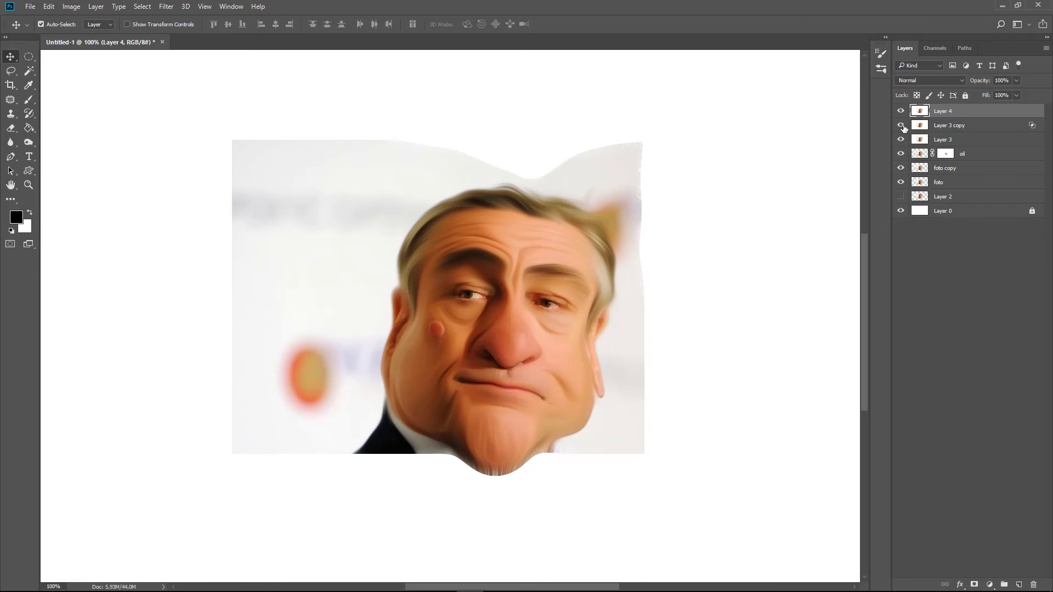
{"action": "mouse_move", "coordinate": [903, 126]}
{"action": "left_mouse_down"}
{"action": "mouse_move", "coordinate": [904, 144]}
{"action": "mouse_move", "coordinate": [902, 126]}
{"action": "left_mouse_up"}
{"action": "key", "text": "ctrl+plus"}
{"action": "left_click_drag", "start_coordinate": [562, 360], "coordinate": [472, 264]}
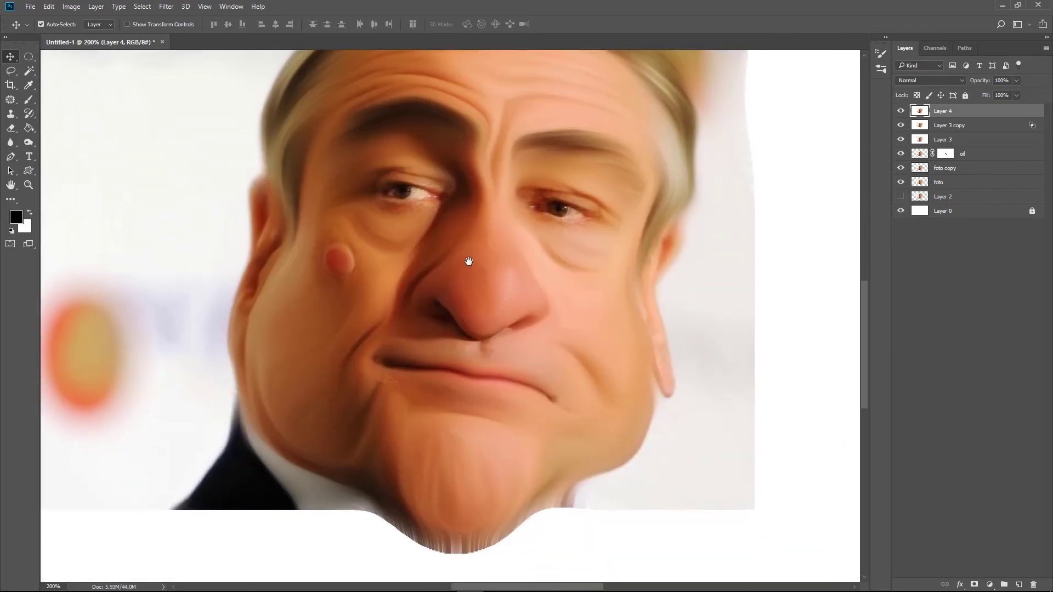
Use the Blur tool to soften the grainy skin under and beside the eye
{"action": "left_click", "coordinate": [11, 142]}
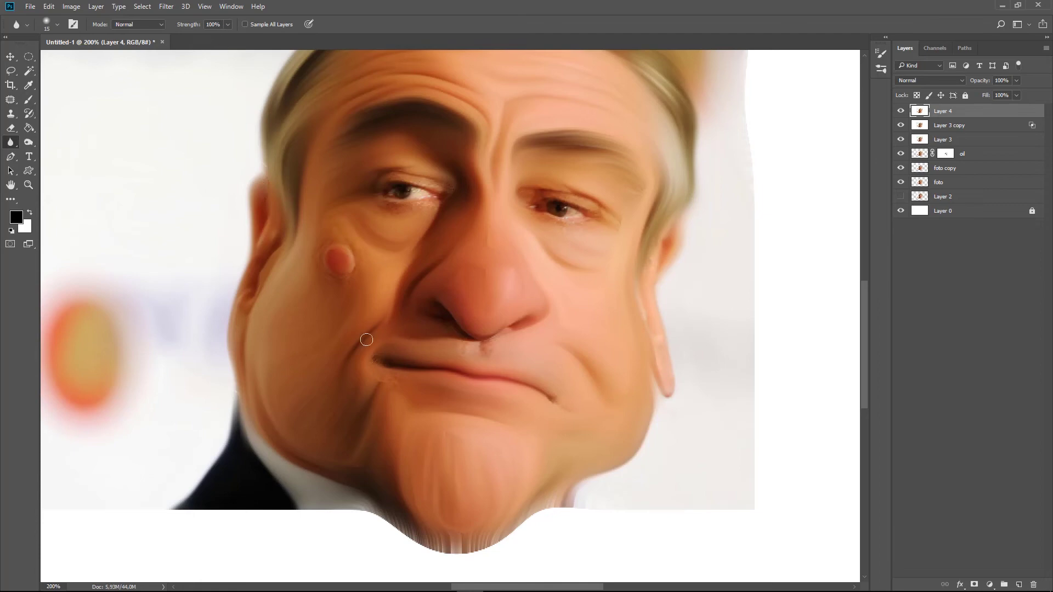
{"action": "key", "text": "bracketright"}
{"action": "key", "text": "bracketright"}
{"action": "key", "text": "ctrl+plus"}
{"action": "key", "text": "ctrl+plus"}
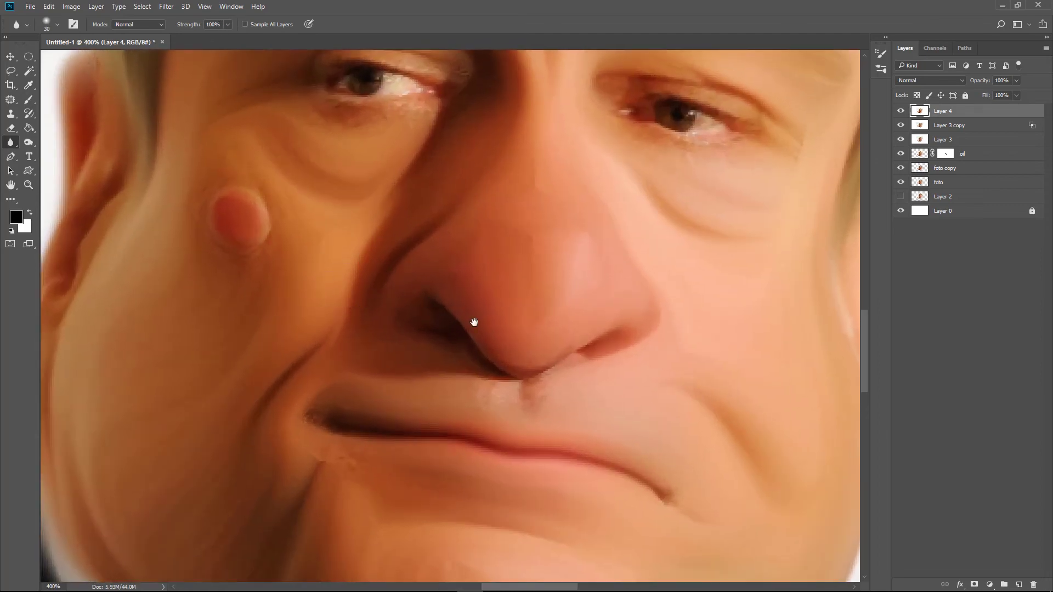
{"action": "mouse_move", "coordinate": [374, 283]}
{"action": "left_mouse_down"}
{"action": "mouse_move", "coordinate": [532, 347]}
{"action": "mouse_move", "coordinate": [527, 372]}
{"action": "left_mouse_up"}
{"action": "key", "text": "bracketleft"}
{"action": "key", "text": "bracketleft"}
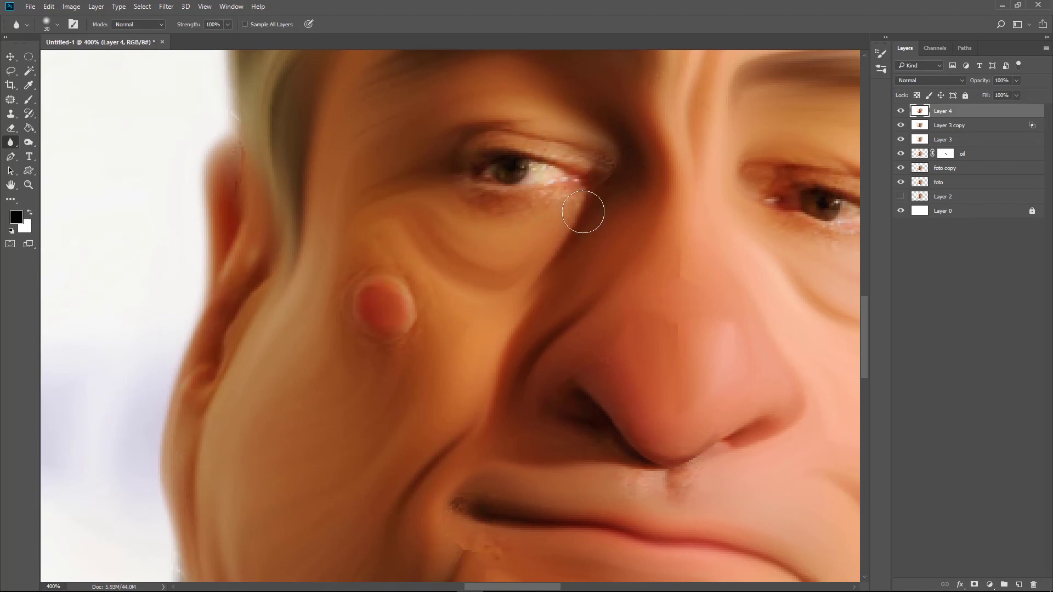
{"action": "key", "text": "bracketleft"}
{"action": "key", "text": "bracketleft"}
{"action": "mouse_move", "coordinate": [546, 228]}
{"action": "left_mouse_down"}
{"action": "mouse_move", "coordinate": [443, 201]}
{"action": "mouse_move", "coordinate": [554, 231]}
{"action": "left_mouse_up"}
{"action": "key", "text": "bracketleft"}
{"action": "left_click_drag", "start_coordinate": [623, 183], "coordinate": [611, 146]}
{"action": "key", "text": "bracketright"}
{"action": "key", "text": "bracketright"}
{"action": "key", "text": "bracketright"}
Move to the mouth area, resize the Blur brush to 25, and zoom back out
{"action": "left_click_drag", "start_coordinate": [686, 433], "coordinate": [583, 313]}
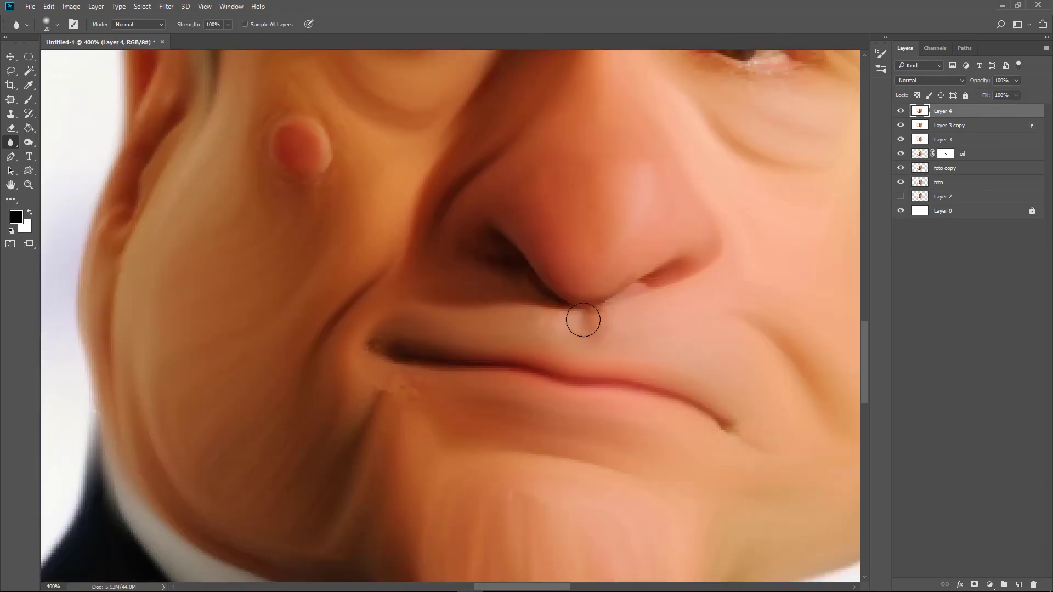
{"action": "scroll", "coordinate": [423, 418], "scroll_direction": "down", "scroll_amount": 1}
{"action": "scroll", "coordinate": [364, 322], "scroll_direction": "up", "scroll_amount": 4}
{"action": "scroll", "coordinate": [691, 195], "scroll_direction": "right", "scroll_amount": 5}
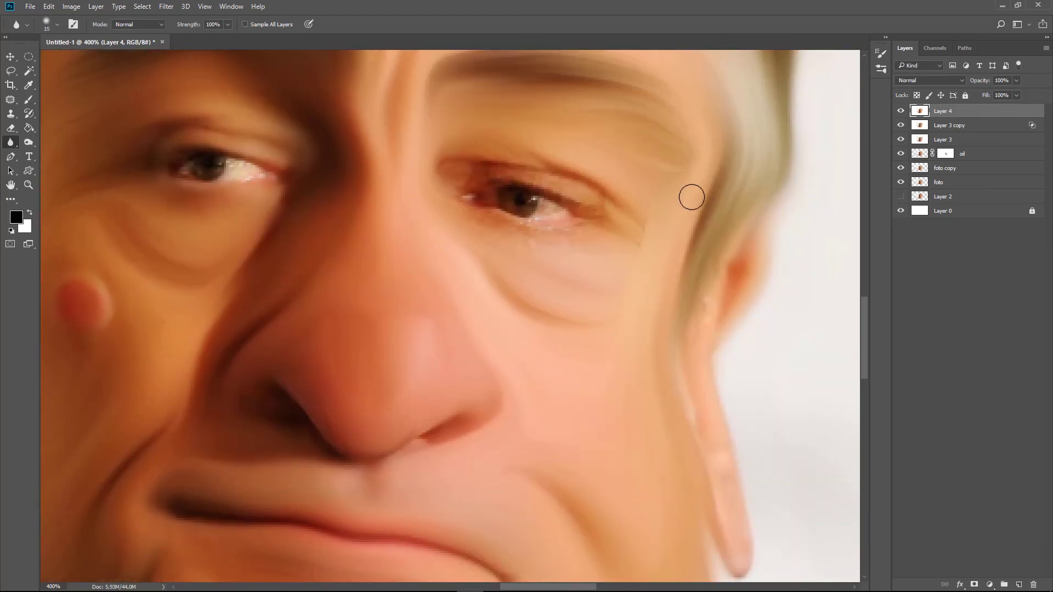
{"action": "key", "text": "bracketright"}
{"action": "key", "text": "bracketright"}
{"action": "key", "text": "bracketright"}
{"action": "key", "text": "ctrl+minus"}
{"action": "key", "text": "bracketright"}
{"action": "key", "text": "bracketright"}
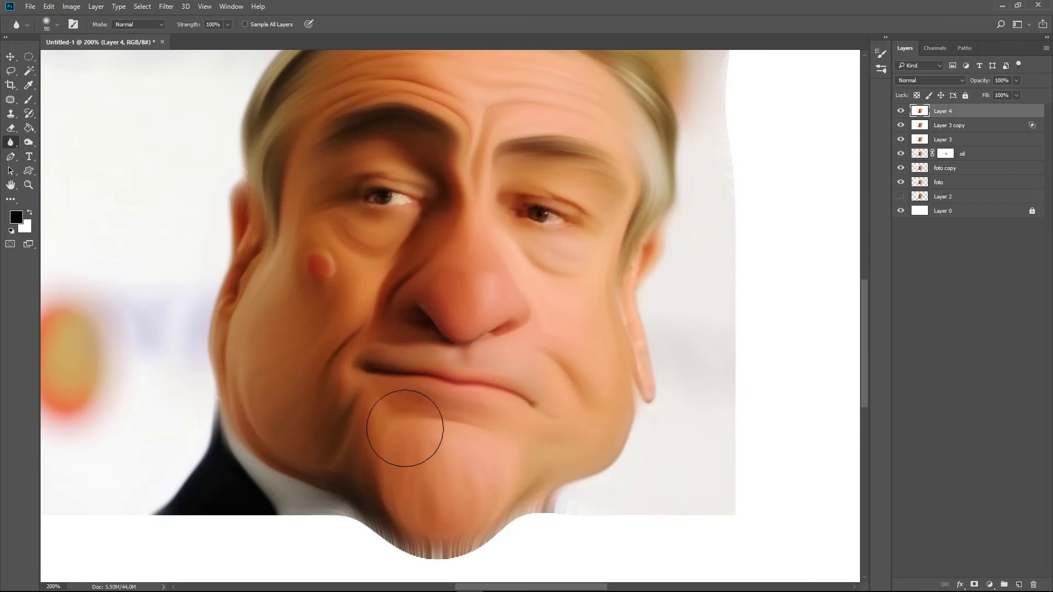
{"action": "key", "text": "ctrl+minus"}
{"action": "key", "text": "bracketleft"}
{"action": "key", "text": "bracketleft"}
Hide the intermediate layers, compare Layer 4 with the original photo, and zoom in on the chin
{"action": "left_click_drag", "start_coordinate": [900, 125], "coordinate": [900, 196]}
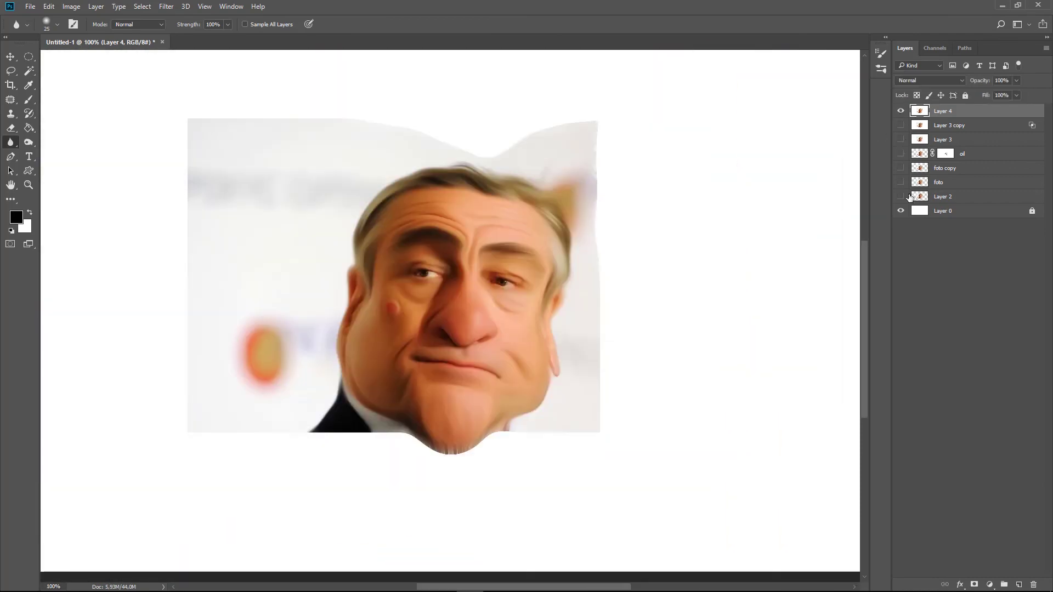
{"action": "left_click", "coordinate": [901, 111]}
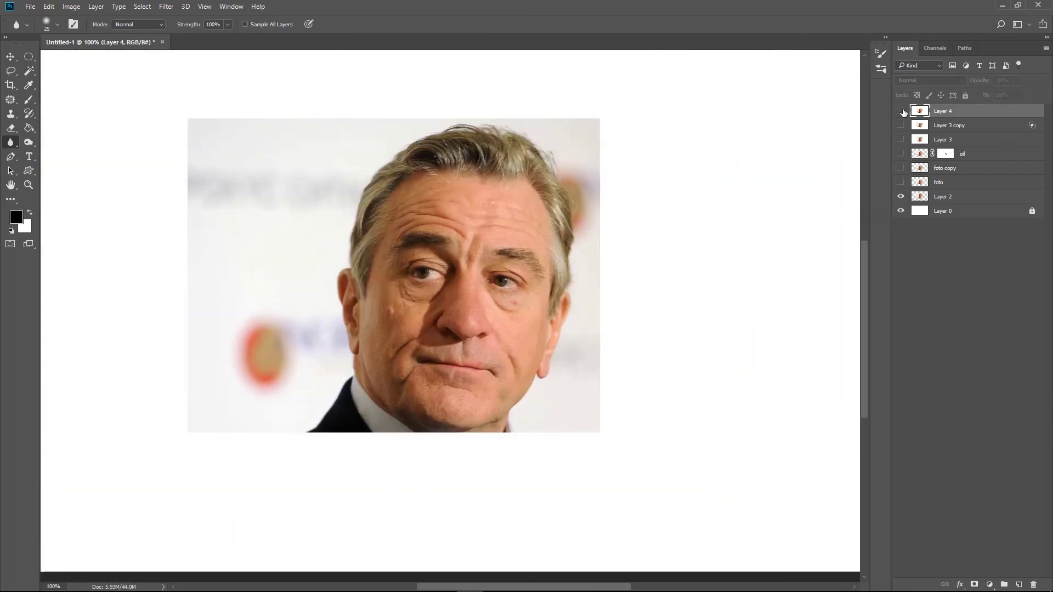
{"action": "left_click", "coordinate": [901, 111]}
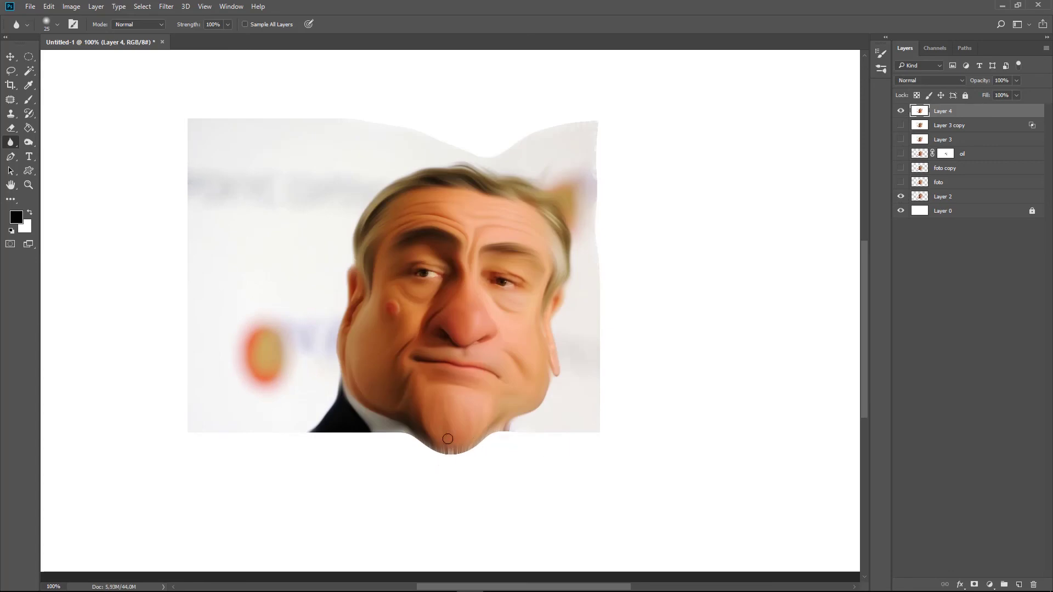
{"action": "key", "text": "ctrl+plus"}
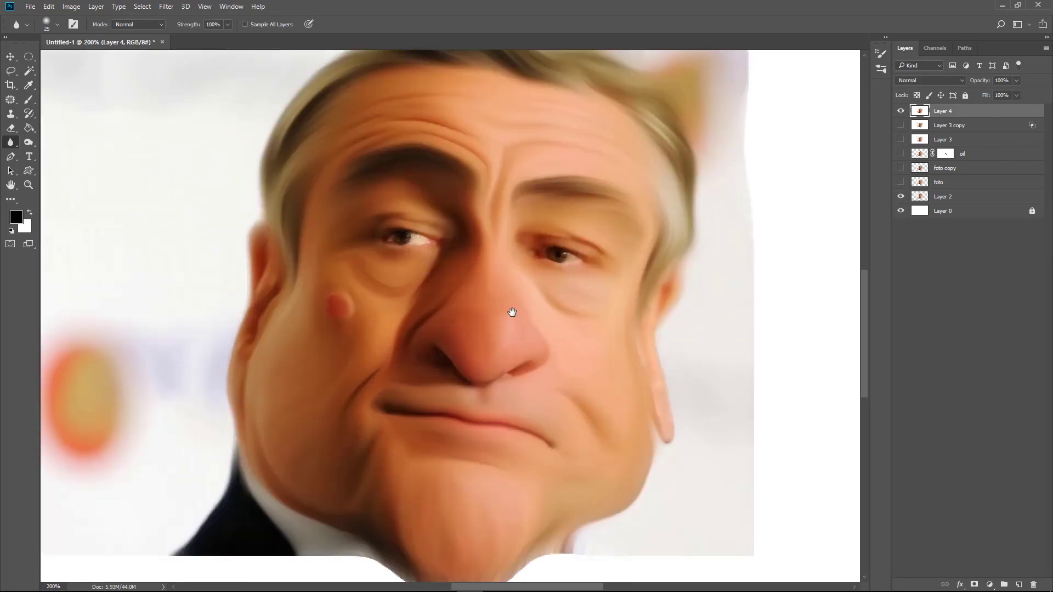
{"action": "scroll", "coordinate": [493, 216], "scroll_direction": "down", "scroll_amount": 5}
Draw a closed Pen path around the chin and turn it into a selection
{"action": "left_click", "coordinate": [10, 156]}
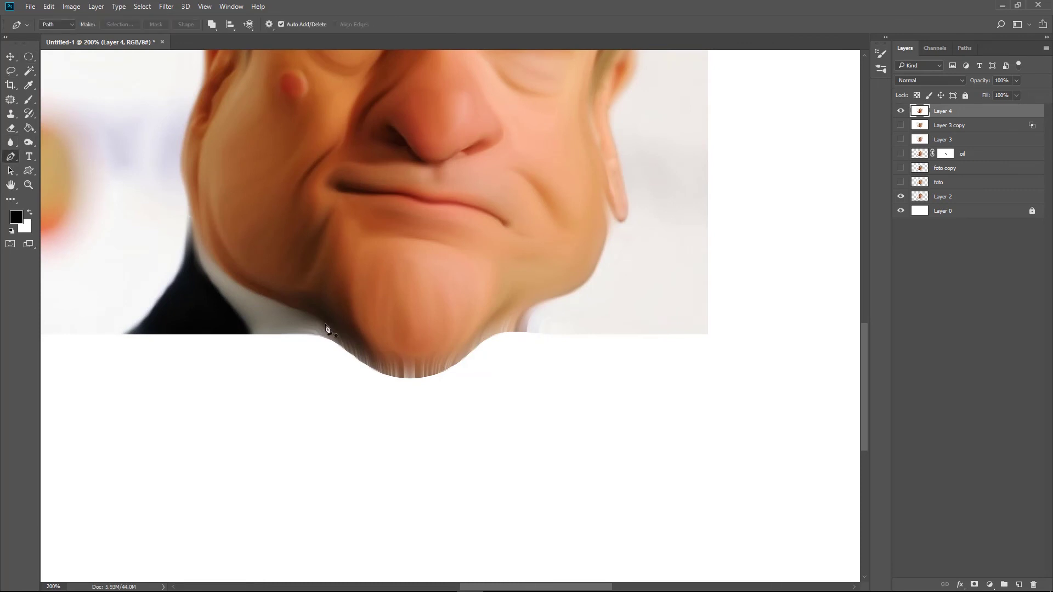
{"action": "left_click", "coordinate": [313, 316]}
{"action": "mouse_move", "coordinate": [362, 349]}
{"action": "left_mouse_down"}
{"action": "mouse_move", "coordinate": [379, 365]}
{"action": "mouse_move", "coordinate": [459, 356]}
{"action": "left_mouse_up"}
{"action": "left_click", "coordinate": [486, 333]}
{"action": "left_click", "coordinate": [594, 302]}
{"action": "left_click", "coordinate": [613, 436]}
{"action": "left_click", "coordinate": [268, 468]}
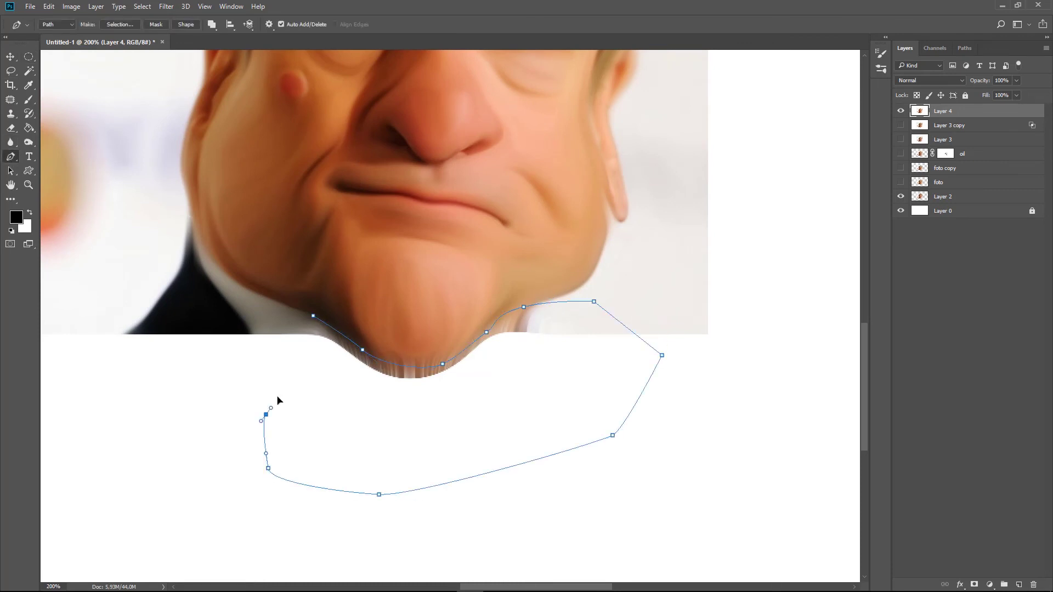
{"action": "left_click", "coordinate": [312, 315]}
{"action": "right_click", "coordinate": [314, 317]}
{"action": "left_click", "coordinate": [367, 386]}
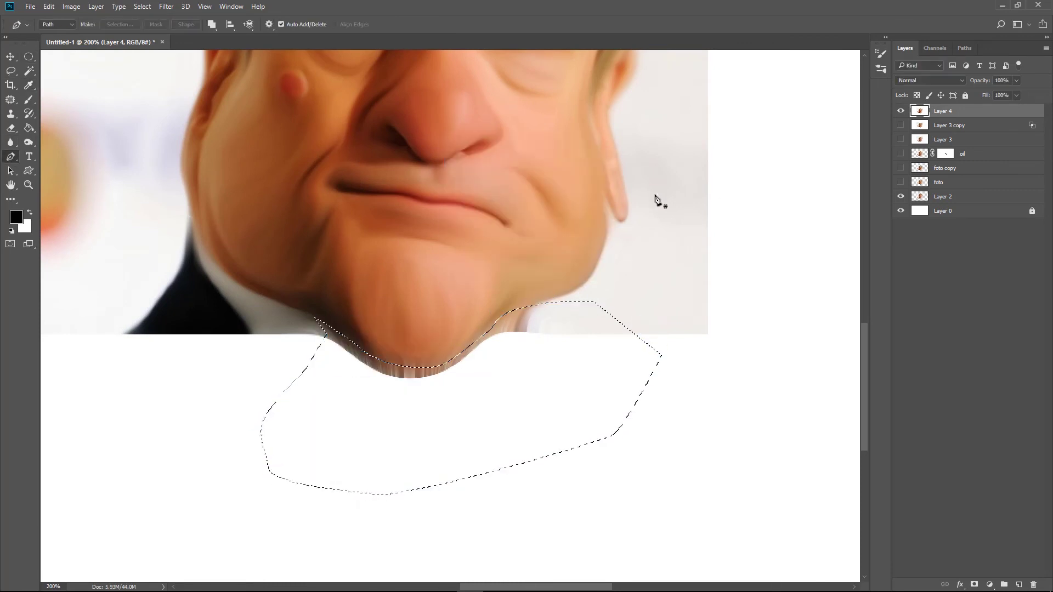
Soften the streaky lower chin edge with a size-40 Blur brush and compare Layer 4
{"action": "left_click", "coordinate": [10, 142]}
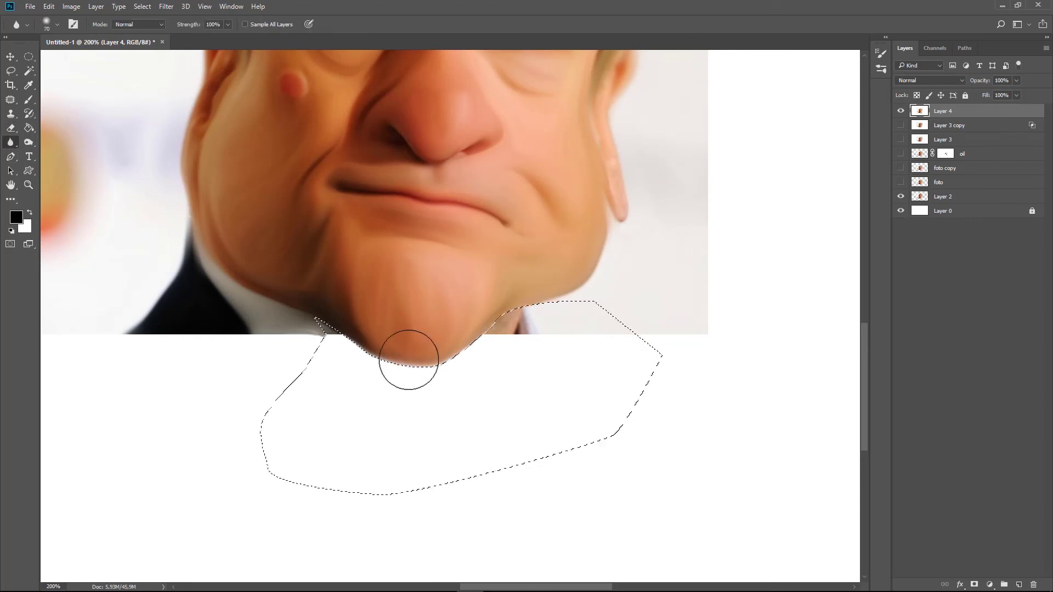
{"action": "key", "text": "ctrl+d"}
{"action": "key", "text": "bracketleft"}
{"action": "key", "text": "bracketleft"}
{"action": "key", "text": "bracketleft"}
{"action": "key", "text": "bracketleft"}
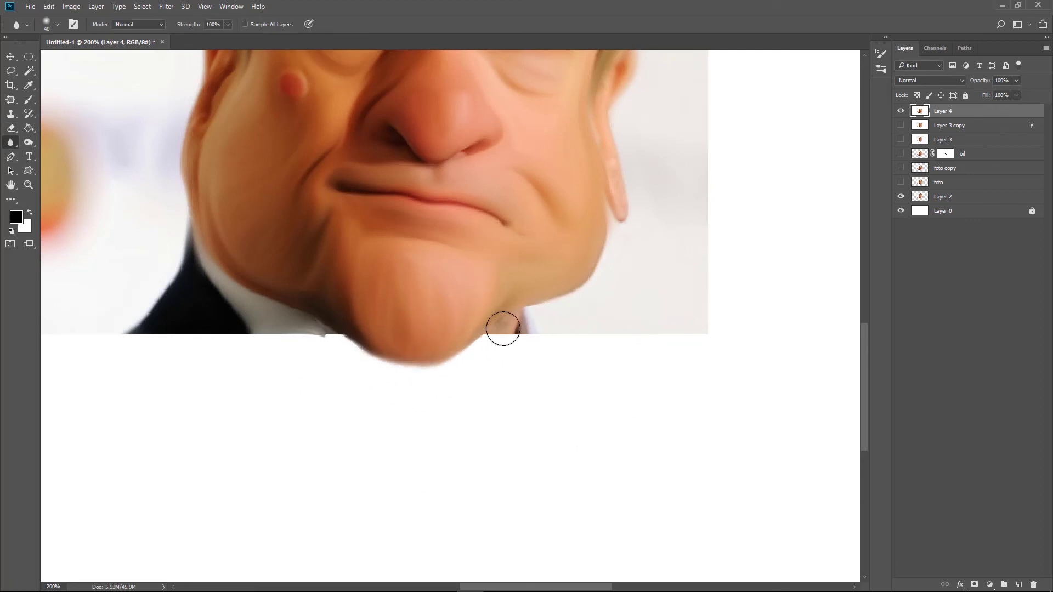
{"action": "left_click_drag", "start_coordinate": [324, 345], "coordinate": [501, 324]}
{"action": "key", "text": "ctrl+minus"}
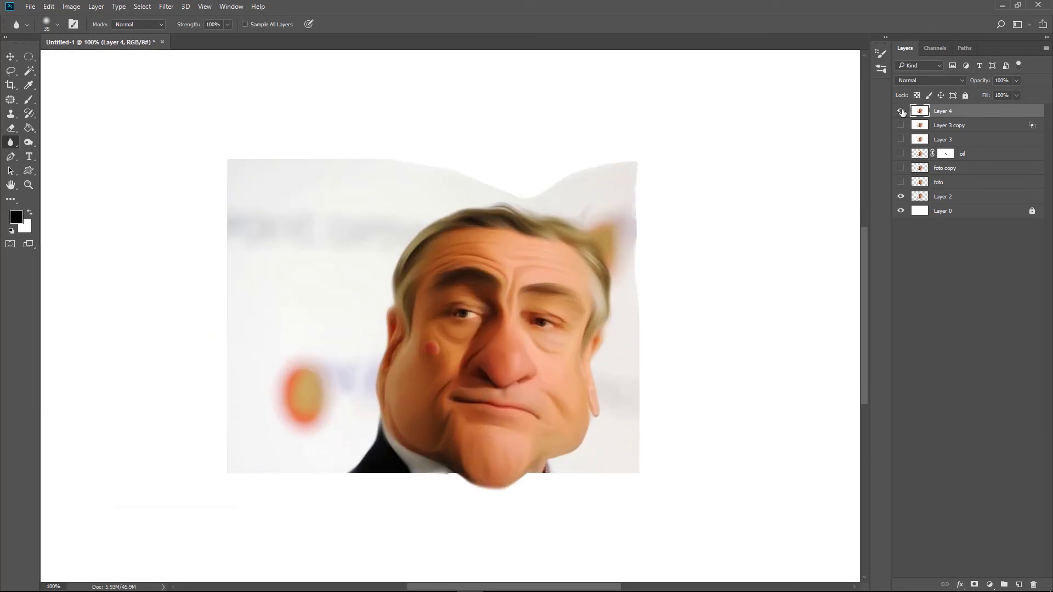
{"action": "left_click", "coordinate": [900, 111]}
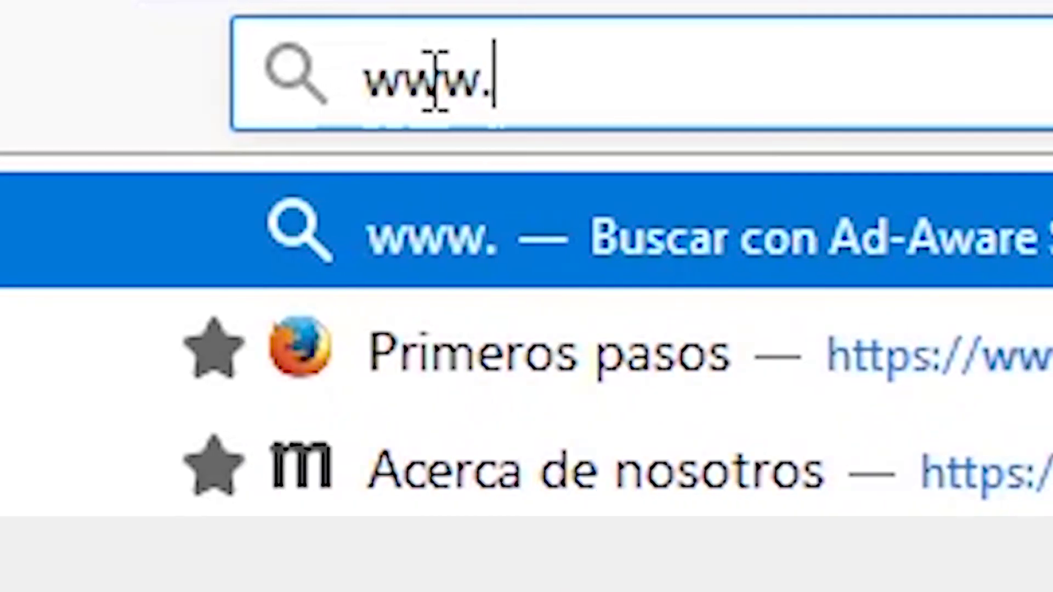
Load triboaudiovisual.com and submit its signup form with an e-mail address and captcha answer 8
{"action": "type", "text": "triboaudiovisual.com"}
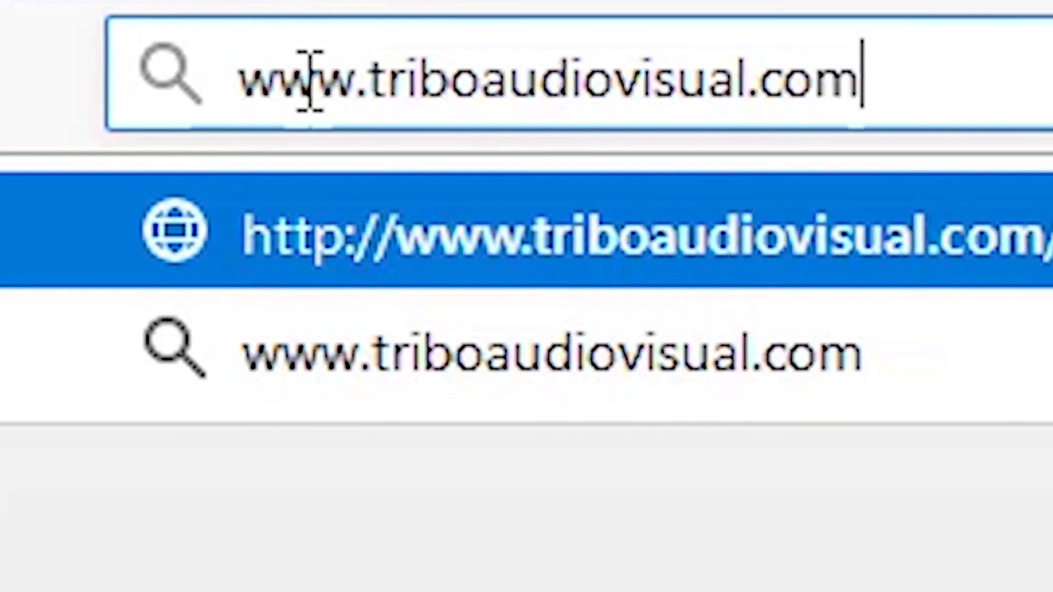
{"action": "key", "text": "Return"}
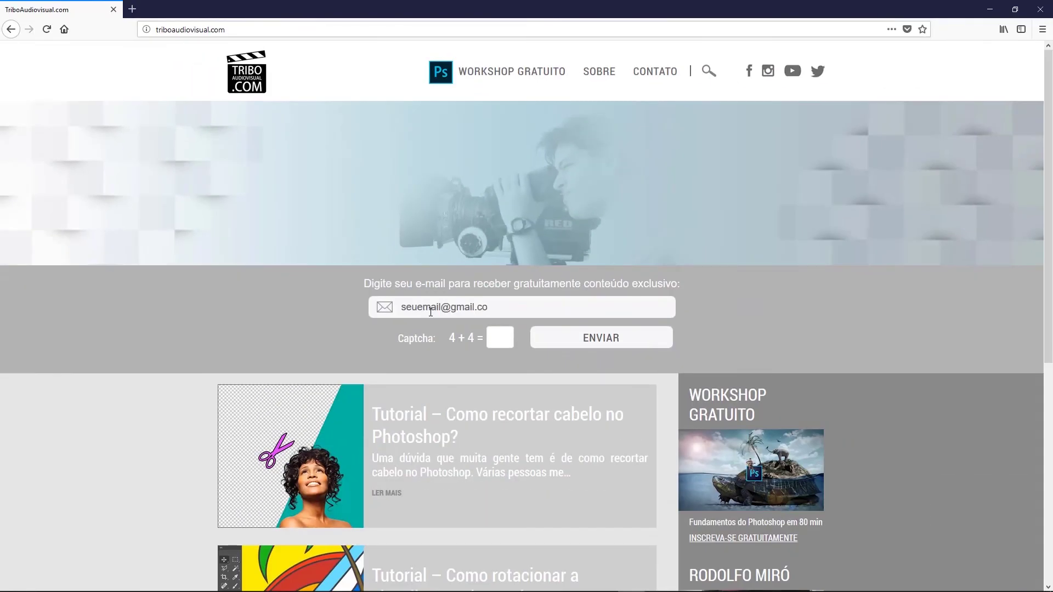
{"action": "type", "text": "m"}
{"action": "key", "text": "Tab"}
{"action": "type", "text": "8"}
{"action": "left_click", "coordinate": [540, 342]}
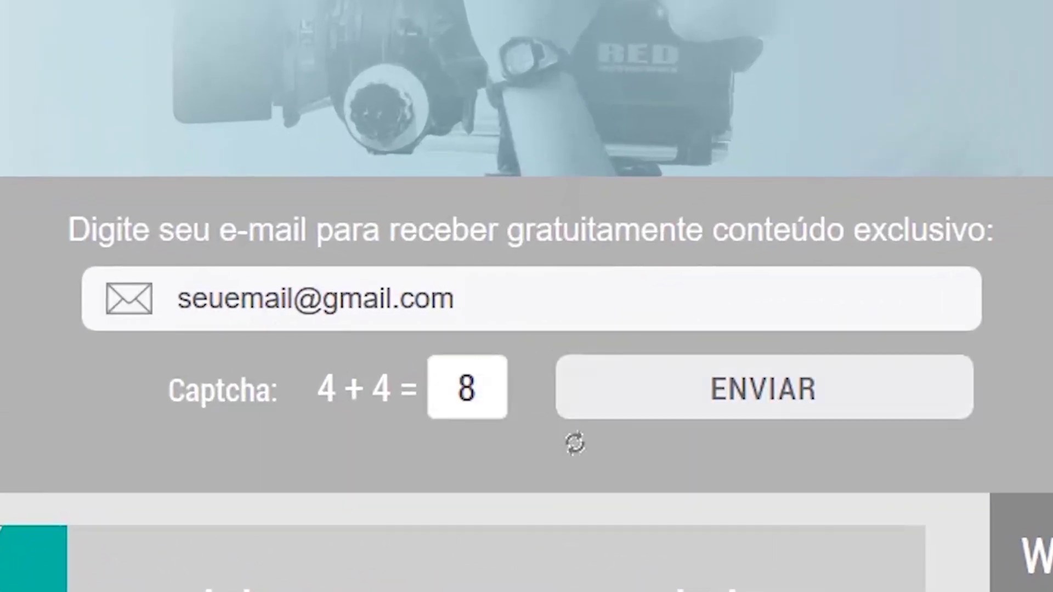